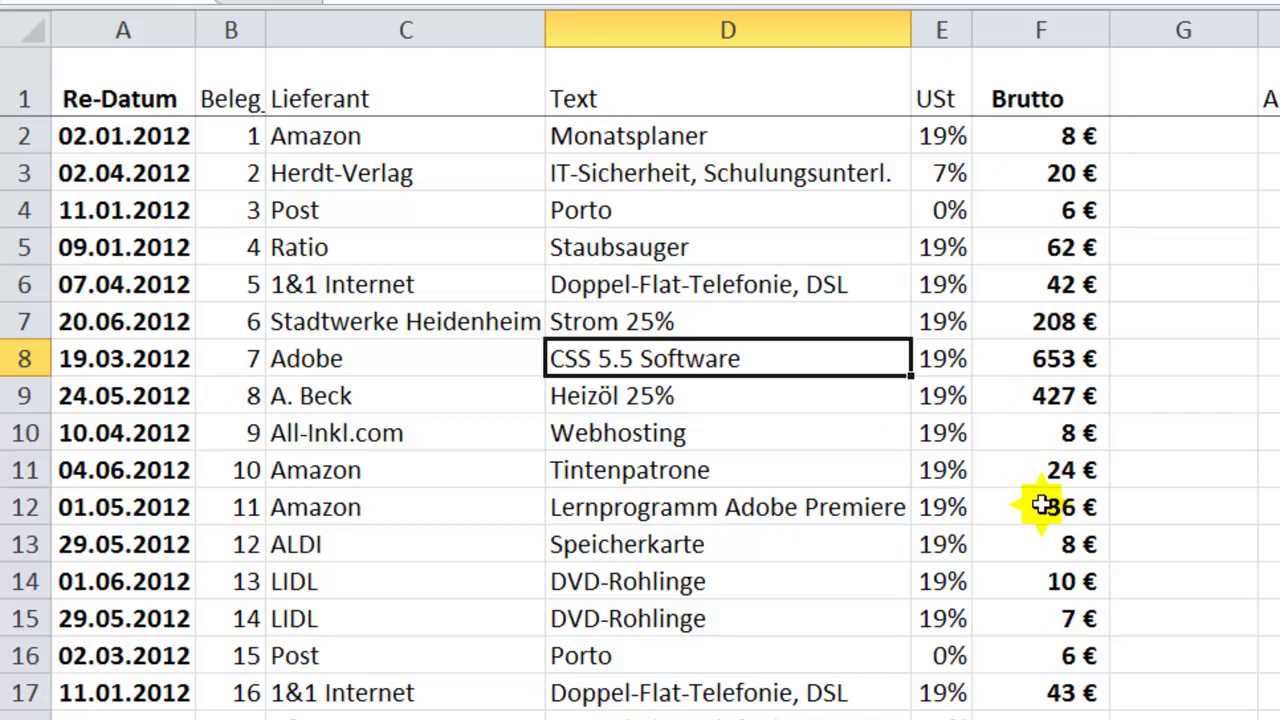
Check the Brutto column total, then select the per-supplier subtotal amounts on Tabelle2
{"action": "scroll", "coordinate": [943, 494], "scroll_direction": "down", "scroll_amount": 3}
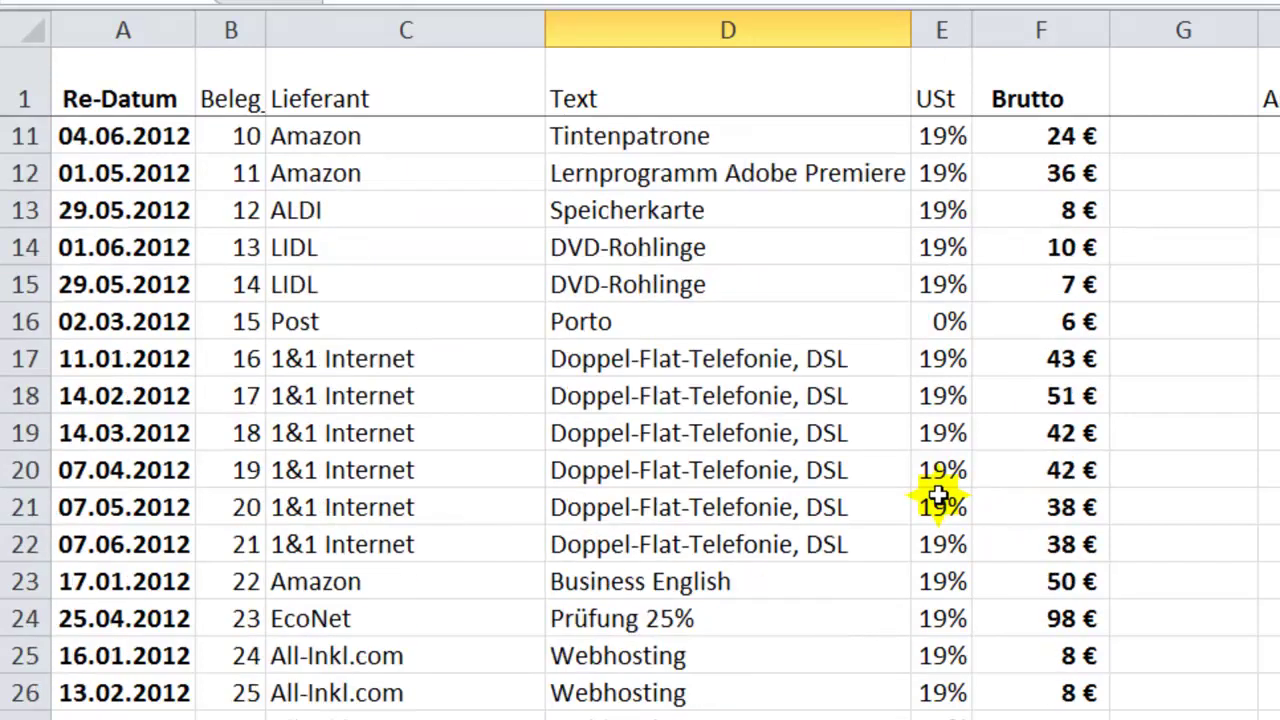
{"action": "scroll", "coordinate": [943, 494], "scroll_direction": "down", "scroll_amount": 2}
{"action": "scroll", "coordinate": [943, 494], "scroll_direction": "down", "scroll_amount": 1}
{"action": "scroll", "coordinate": [945, 480], "scroll_direction": "up", "scroll_amount": 5}
{"action": "scroll", "coordinate": [946, 400], "scroll_direction": "up", "scroll_amount": 1}
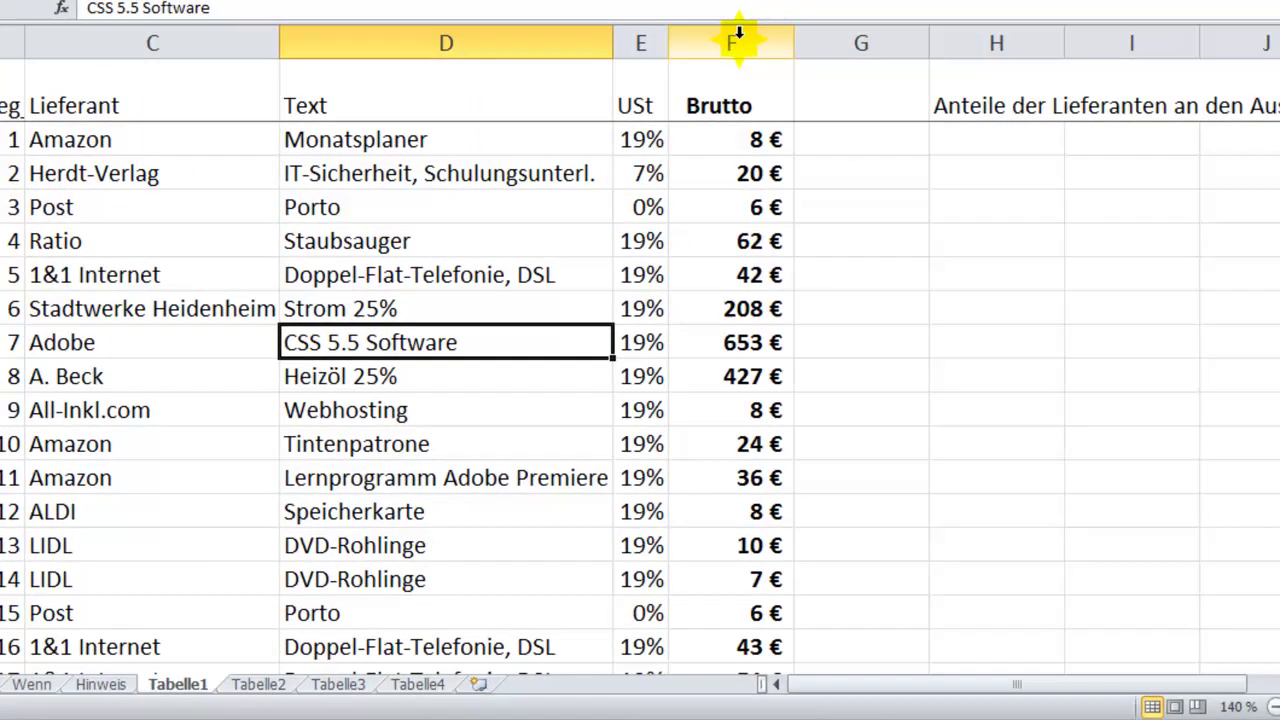
{"action": "left_click", "coordinate": [738, 38]}
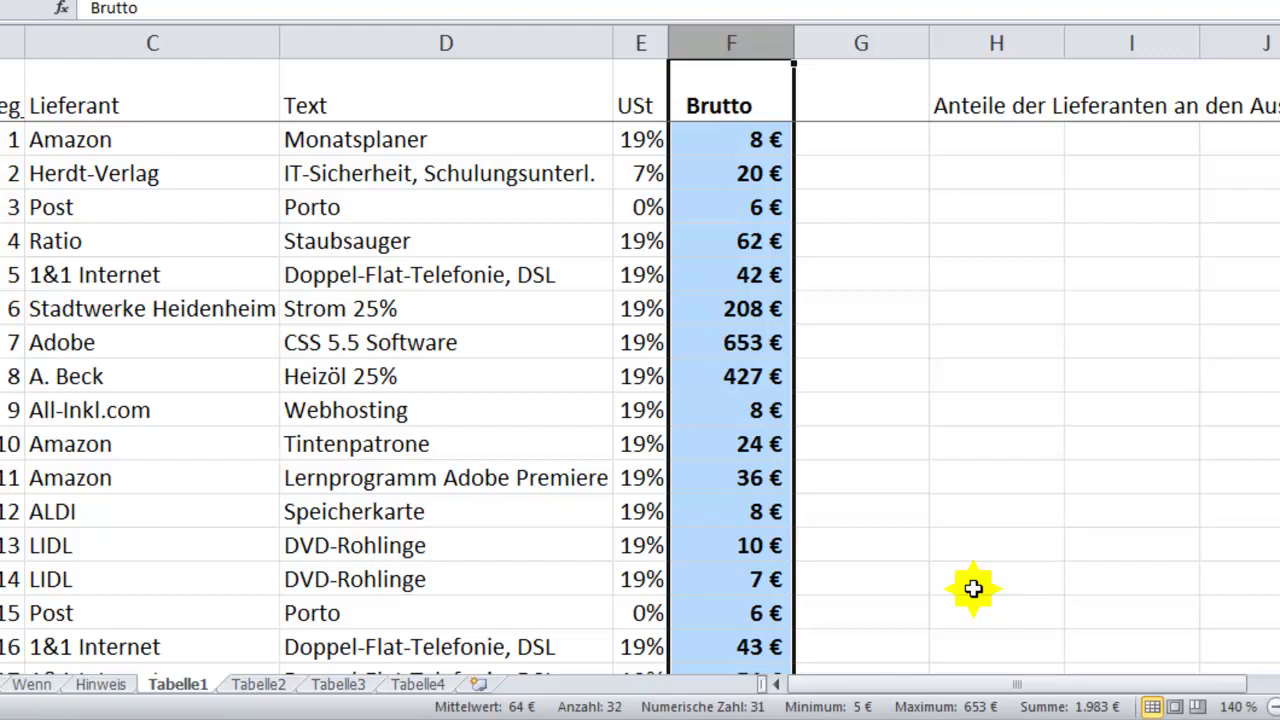
{"action": "left_click", "coordinate": [258, 685]}
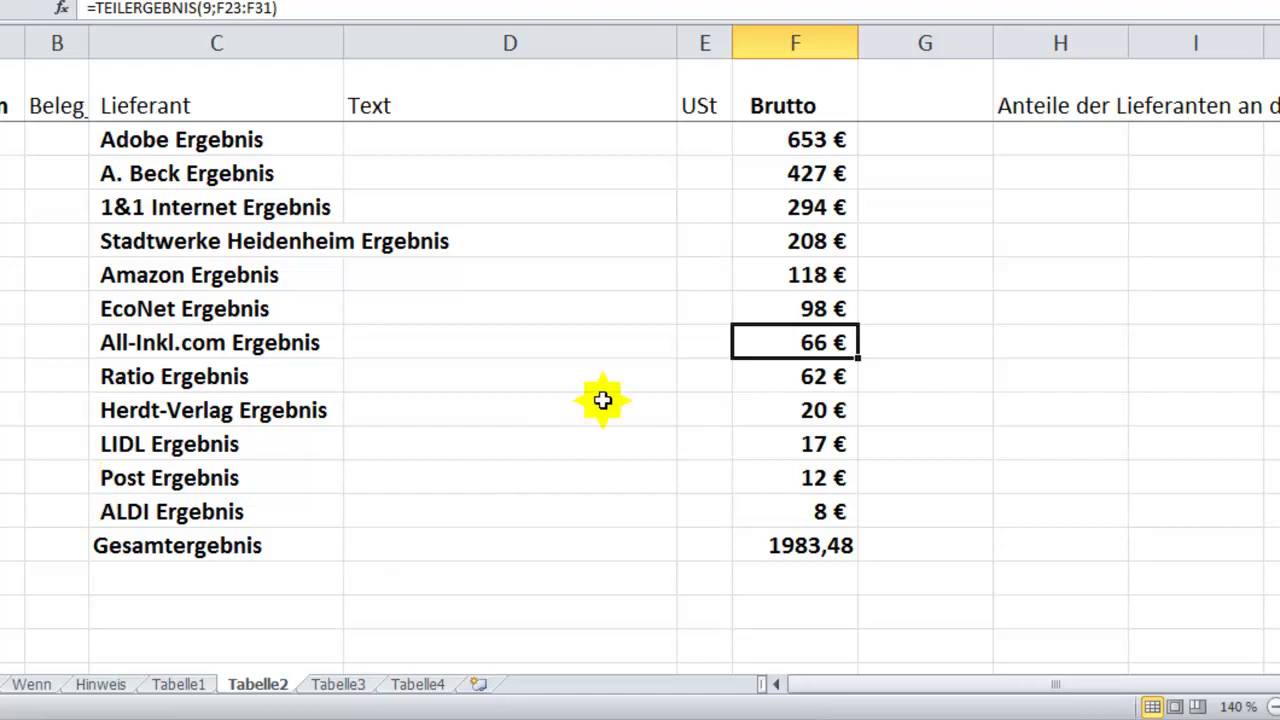
{"action": "left_click_drag", "start_coordinate": [817, 140], "coordinate": [803, 510]}
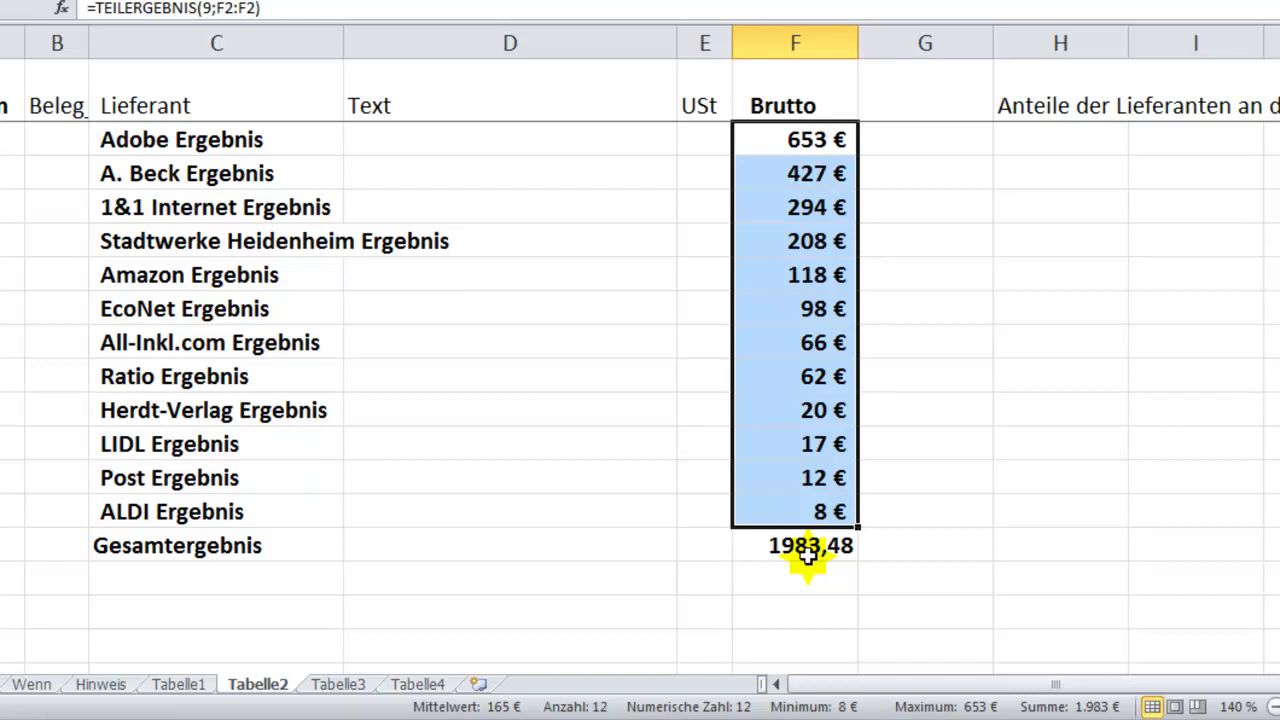
Inspect the pie-of-pie chart of supplier shares on Tabelle3
{"action": "left_click", "coordinate": [330, 690]}
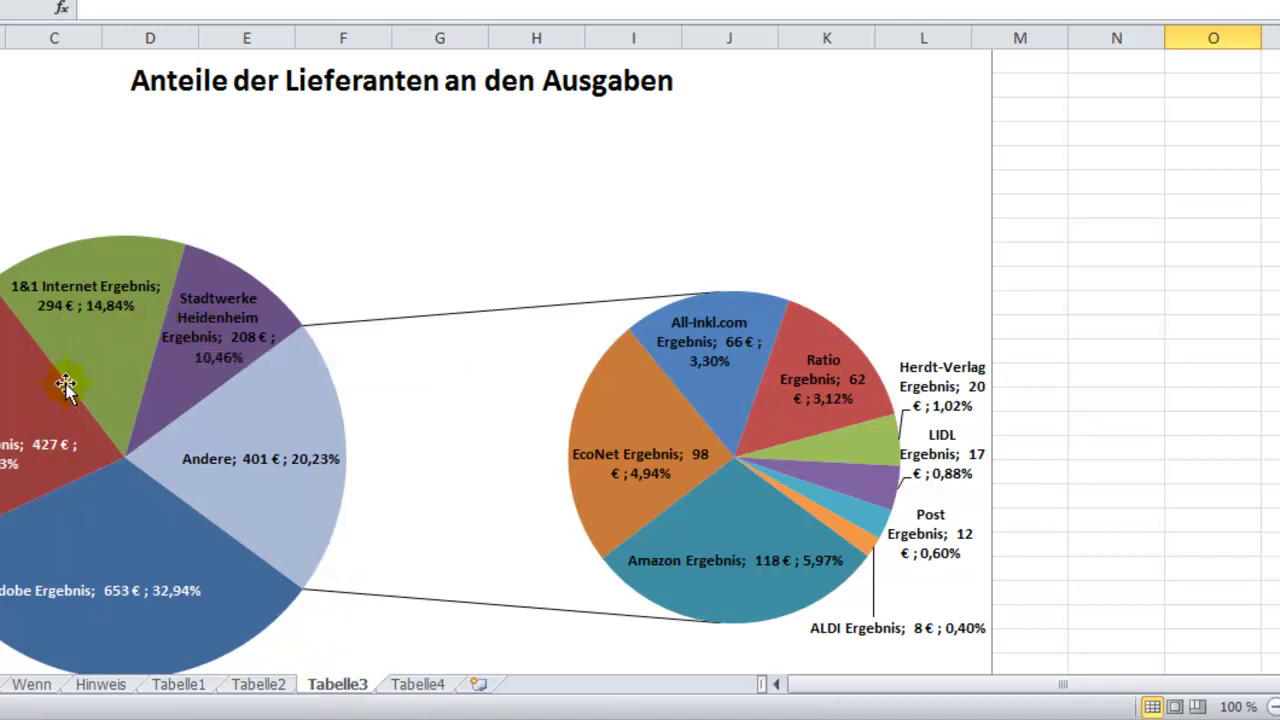
{"action": "mouse_move", "coordinate": [128, 525]}
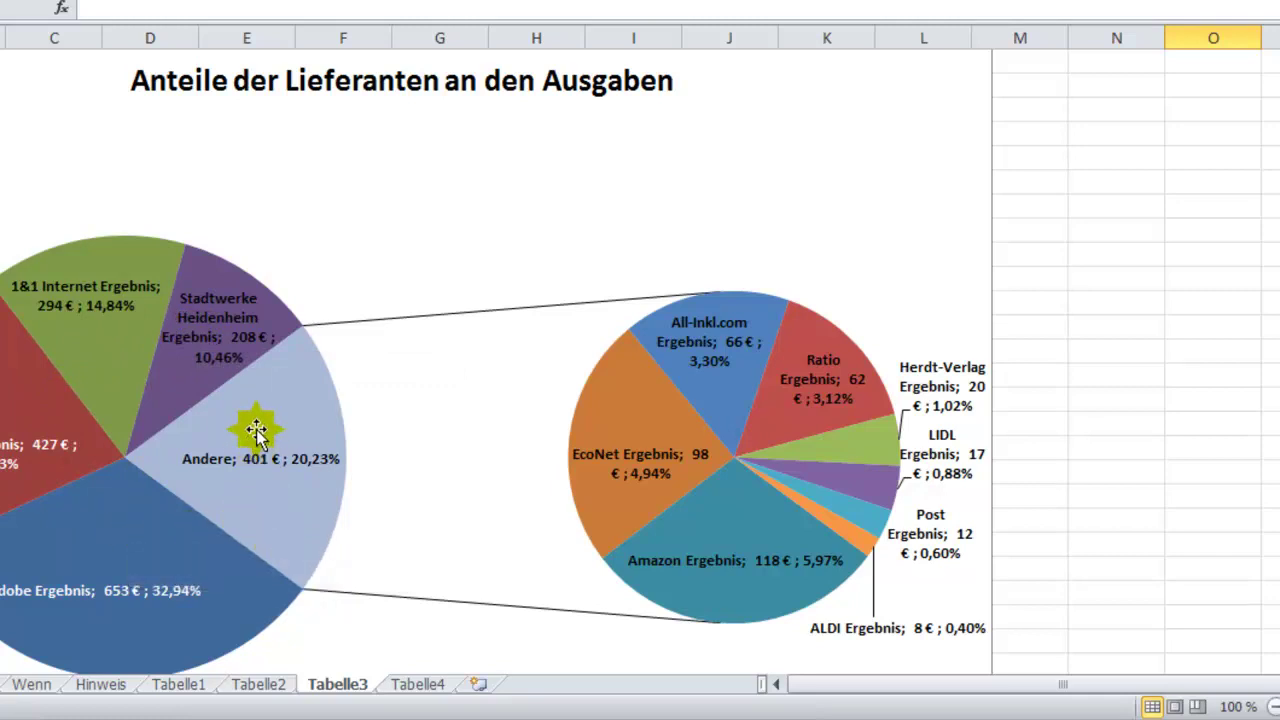
{"action": "mouse_move", "coordinate": [265, 505]}
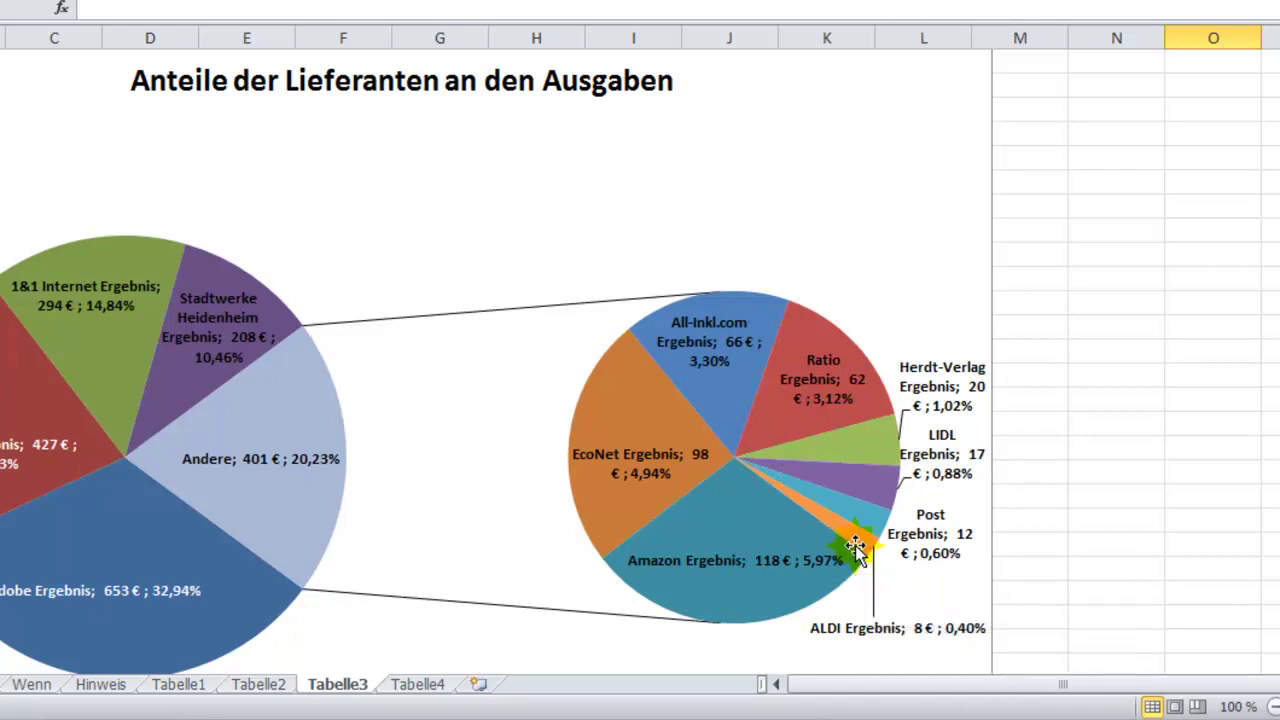
{"action": "mouse_move", "coordinate": [860, 545]}
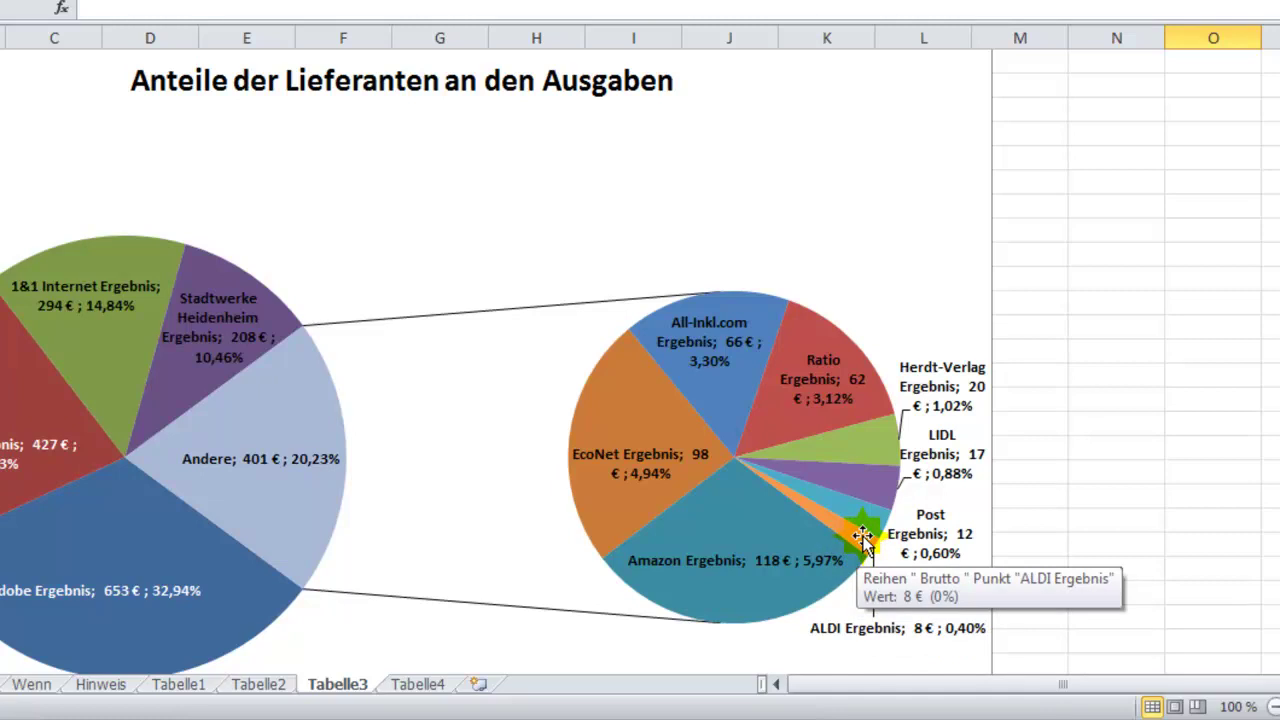
Inspect the Tabelle4 chart that breaks Andere's 401 € into Amazon through ALDI
{"action": "left_click", "coordinate": [416, 685]}
{"action": "left_click", "coordinate": [743, 514]}
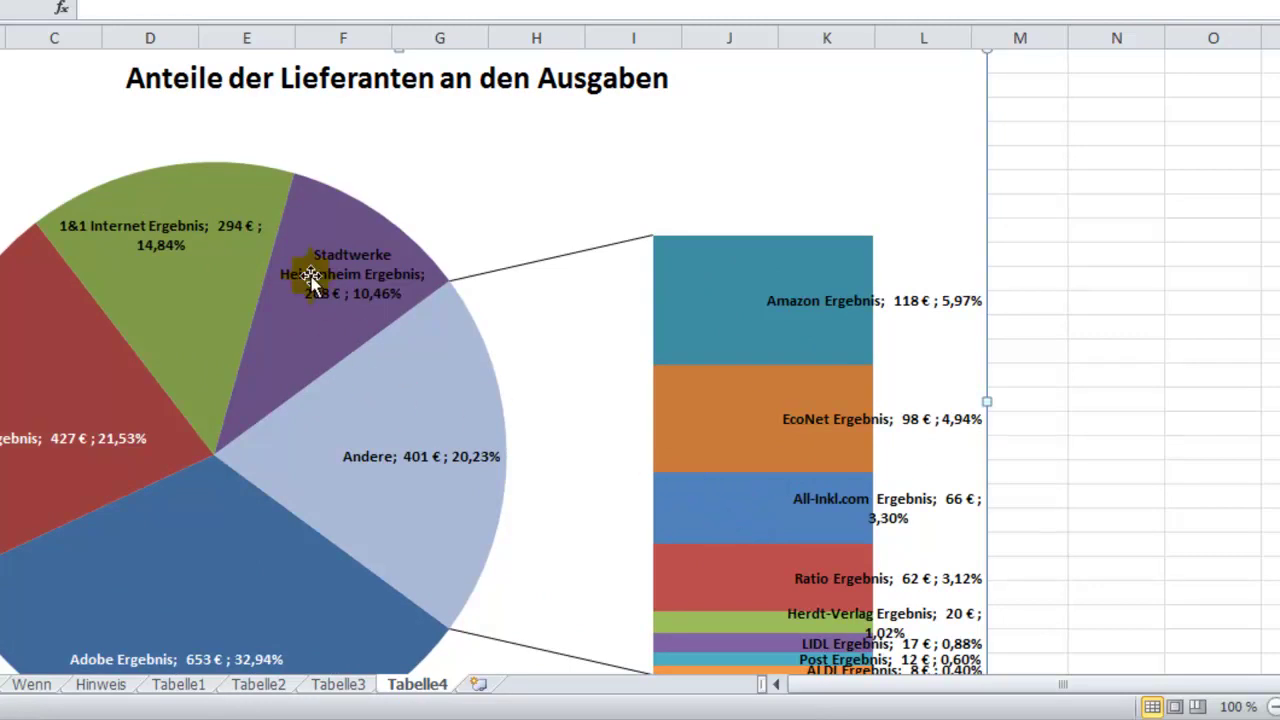
{"action": "left_click", "coordinate": [36, 516]}
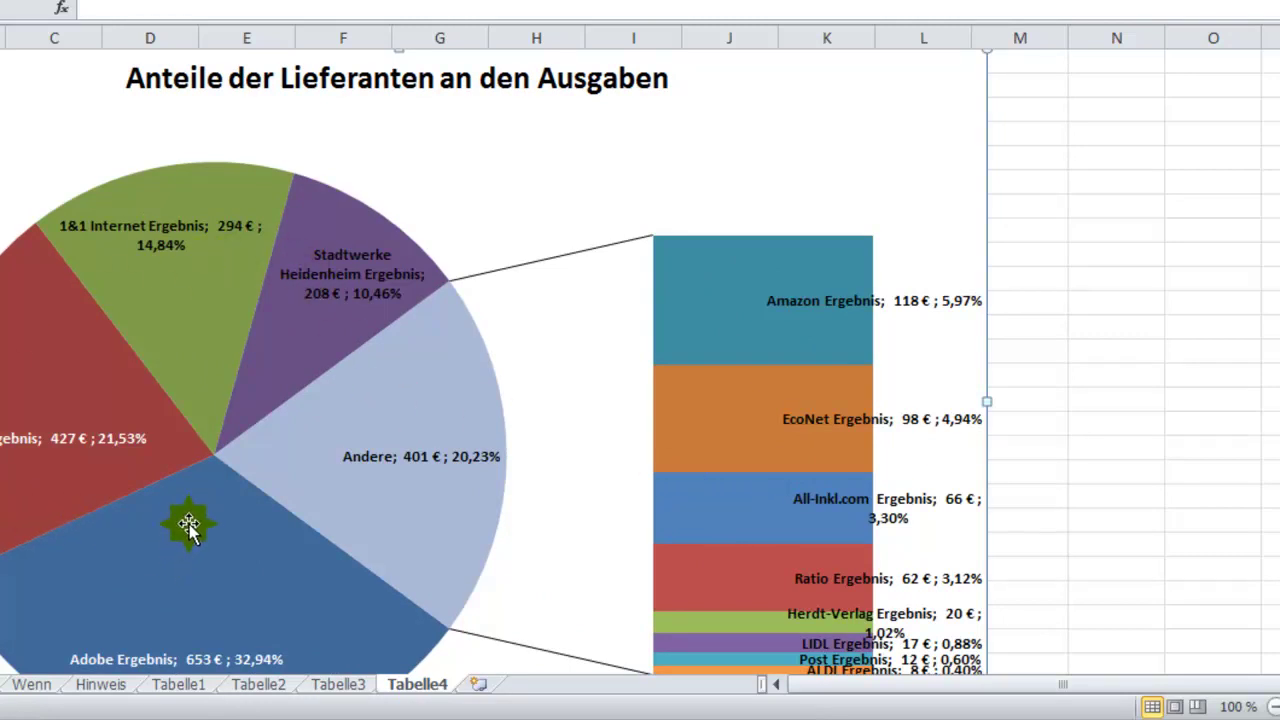
{"action": "left_click", "coordinate": [783, 605]}
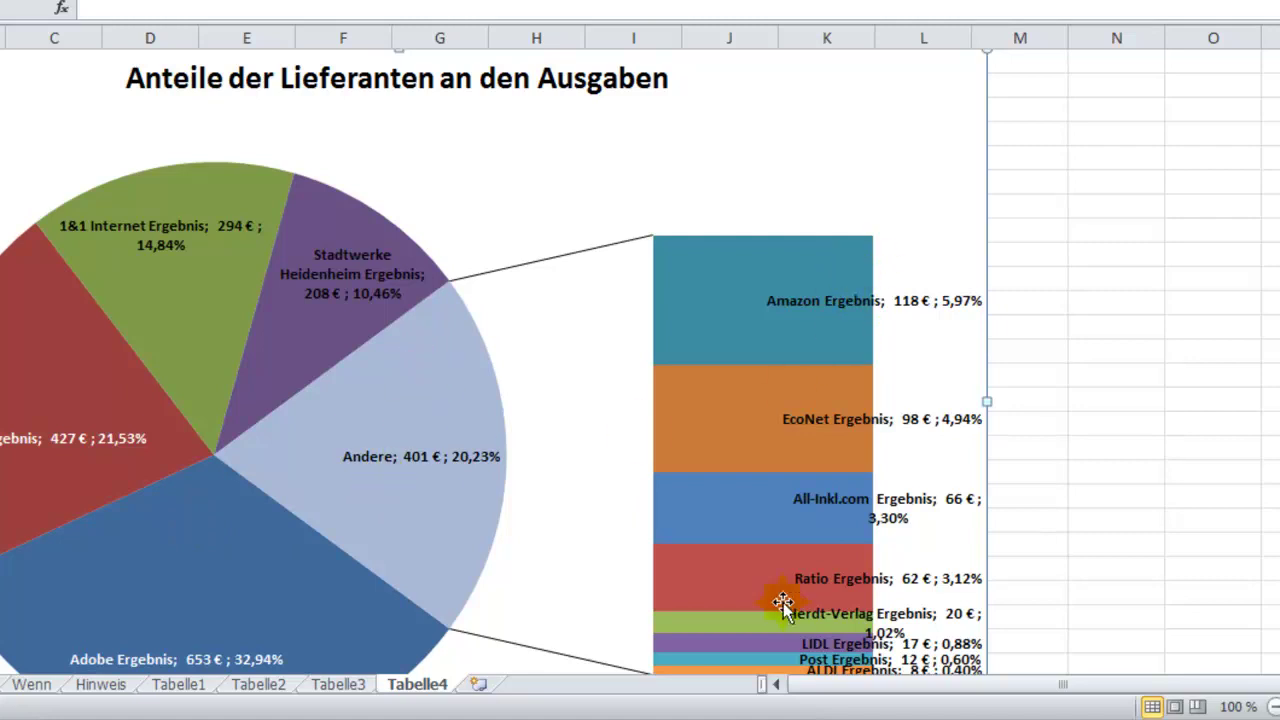
{"action": "scroll", "coordinate": [780, 595], "scroll_direction": "down", "scroll_amount": 2}
{"action": "scroll", "coordinate": [777, 580], "scroll_direction": "up", "scroll_amount": 1}
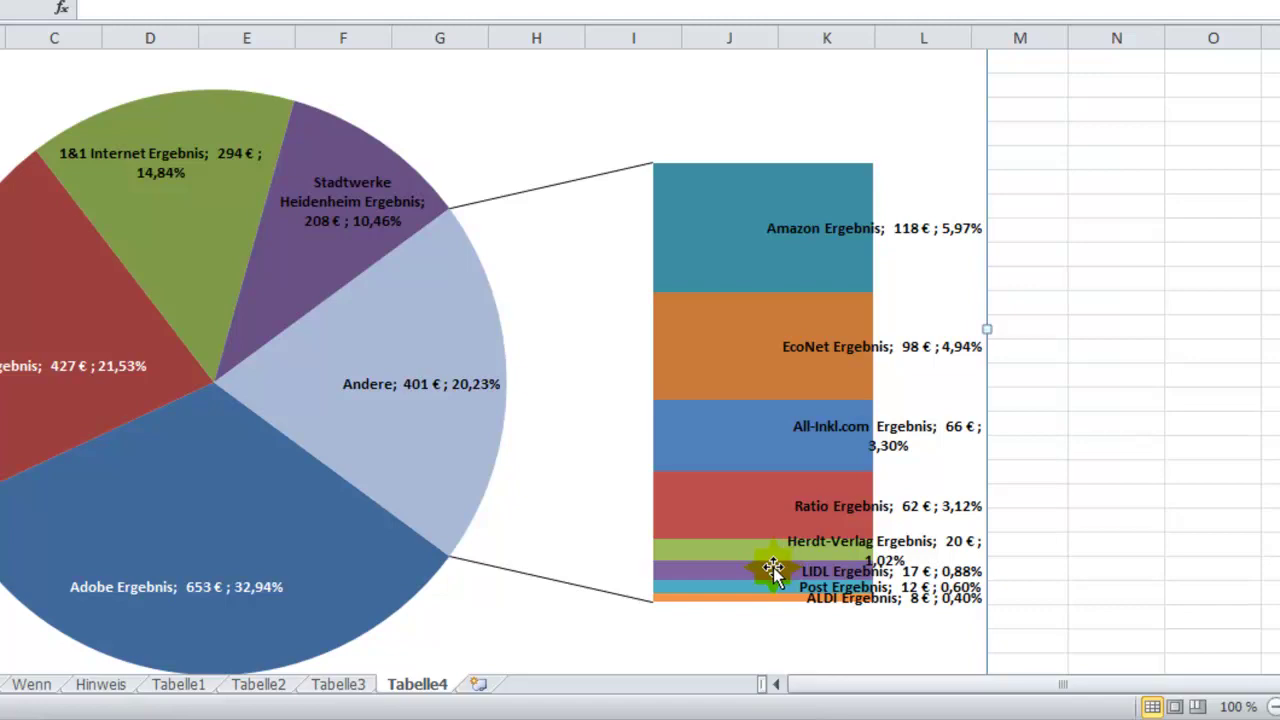
Delete the example sheets Tabelle2 through Tabelle4, returning to Tabelle1's expense list
{"action": "left_click", "coordinate": [276, 686]}
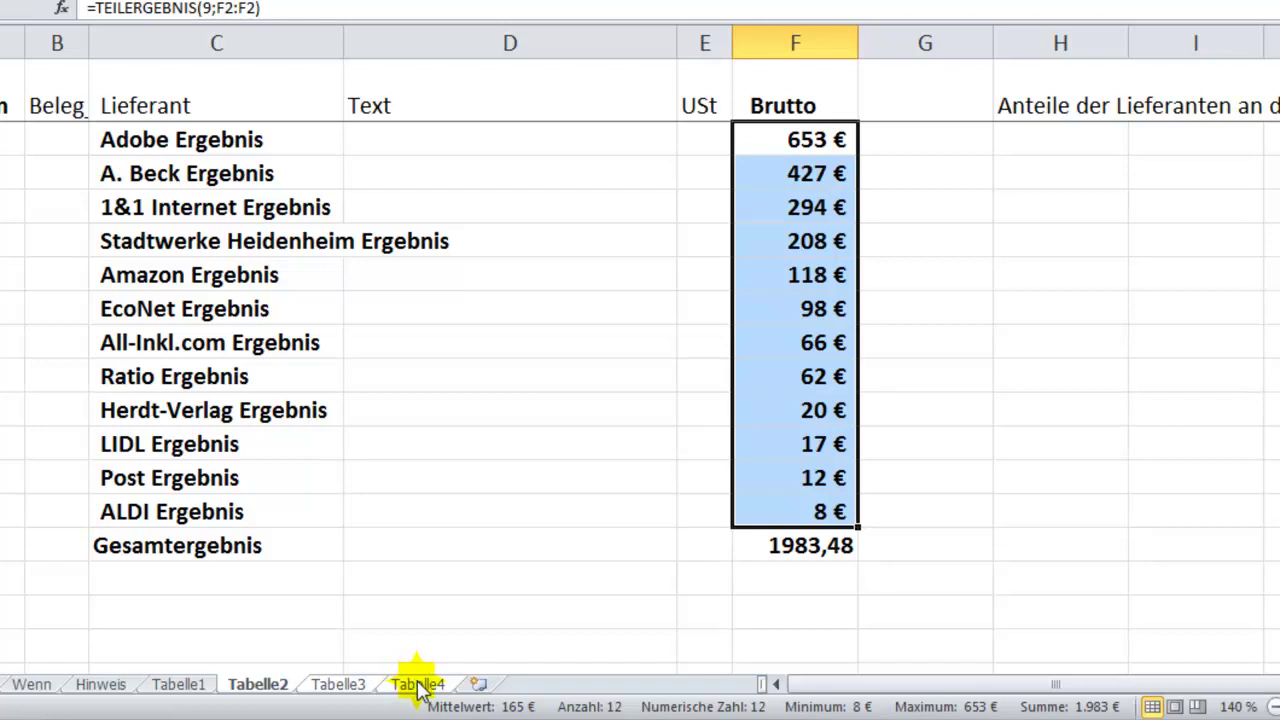
{"action": "right_click", "coordinate": [417, 688]}
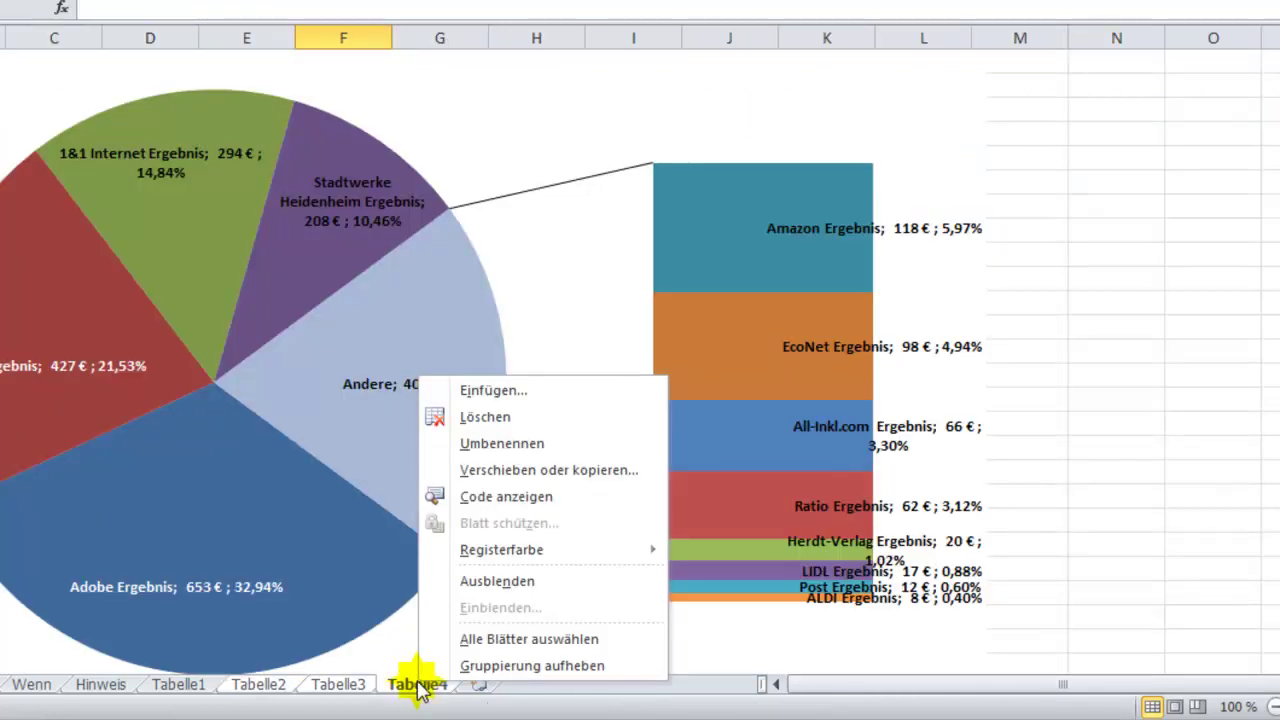
{"action": "left_click", "coordinate": [473, 419]}
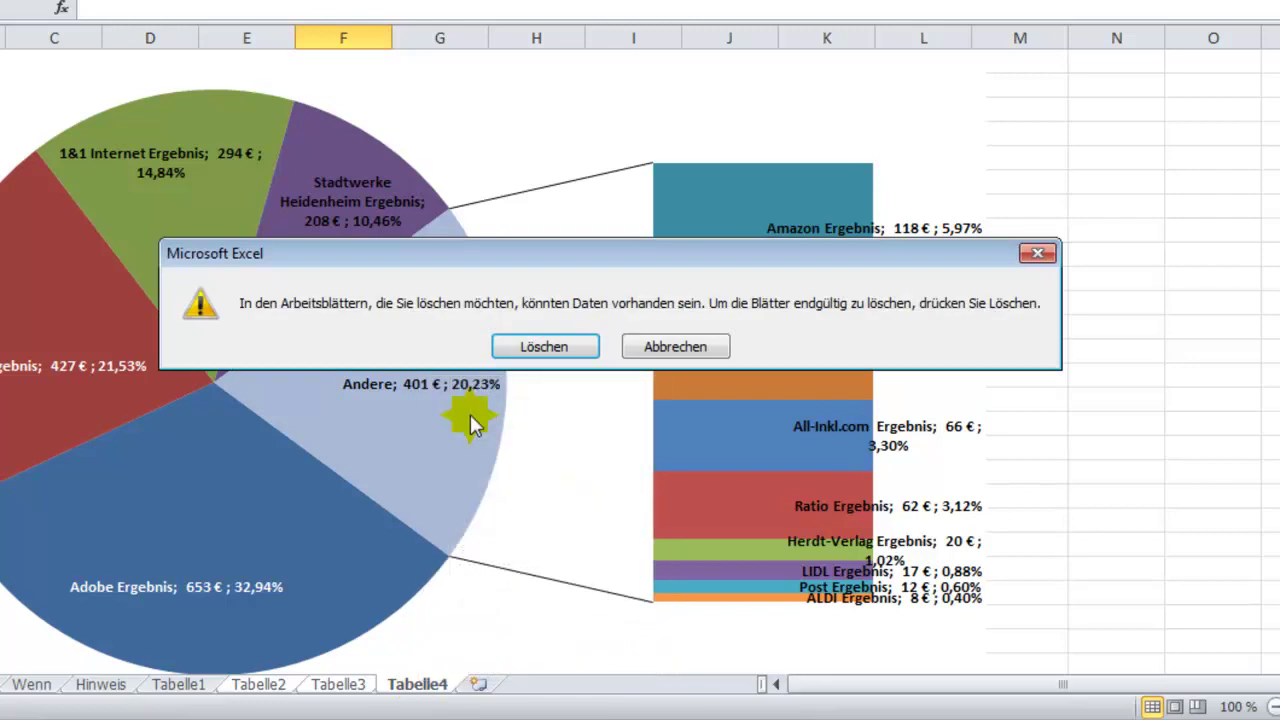
{"action": "left_click", "coordinate": [530, 350]}
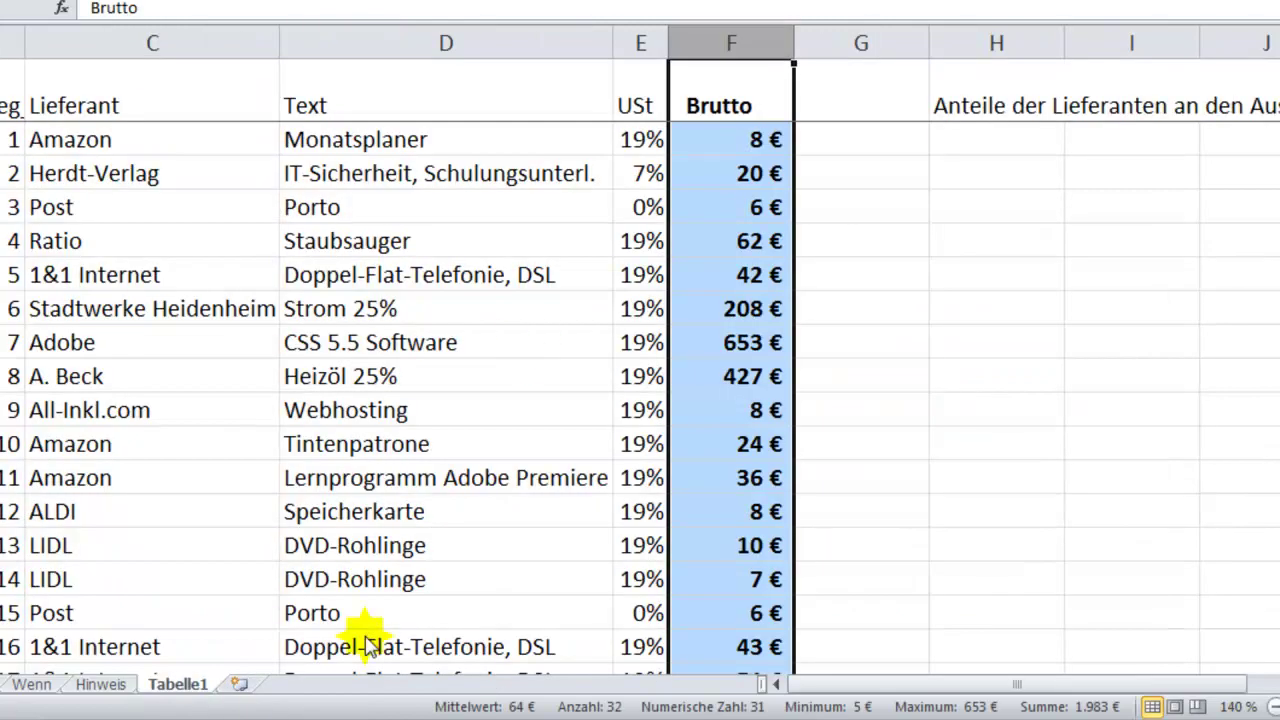
{"action": "left_click", "coordinate": [465, 432]}
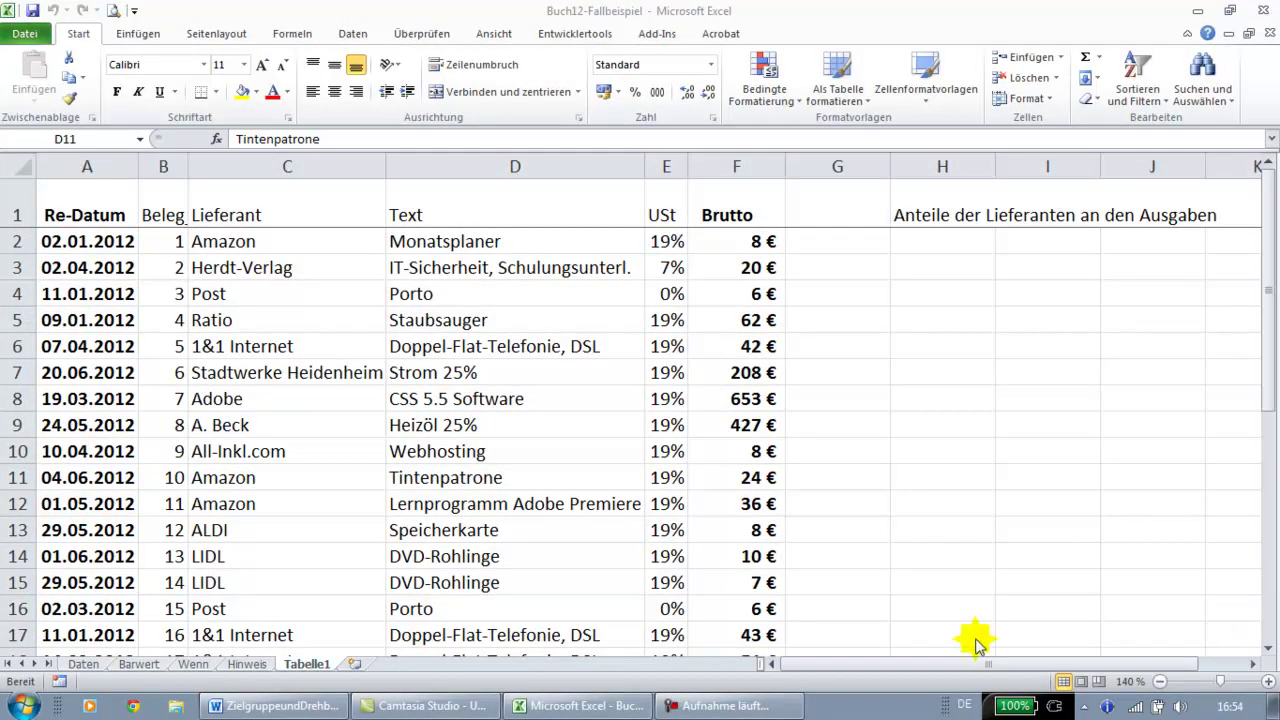
Sort the expense list A to Z by Lieferant, then select the 1&1 Internet amounts to check their sum
{"action": "left_click", "coordinate": [228, 320]}
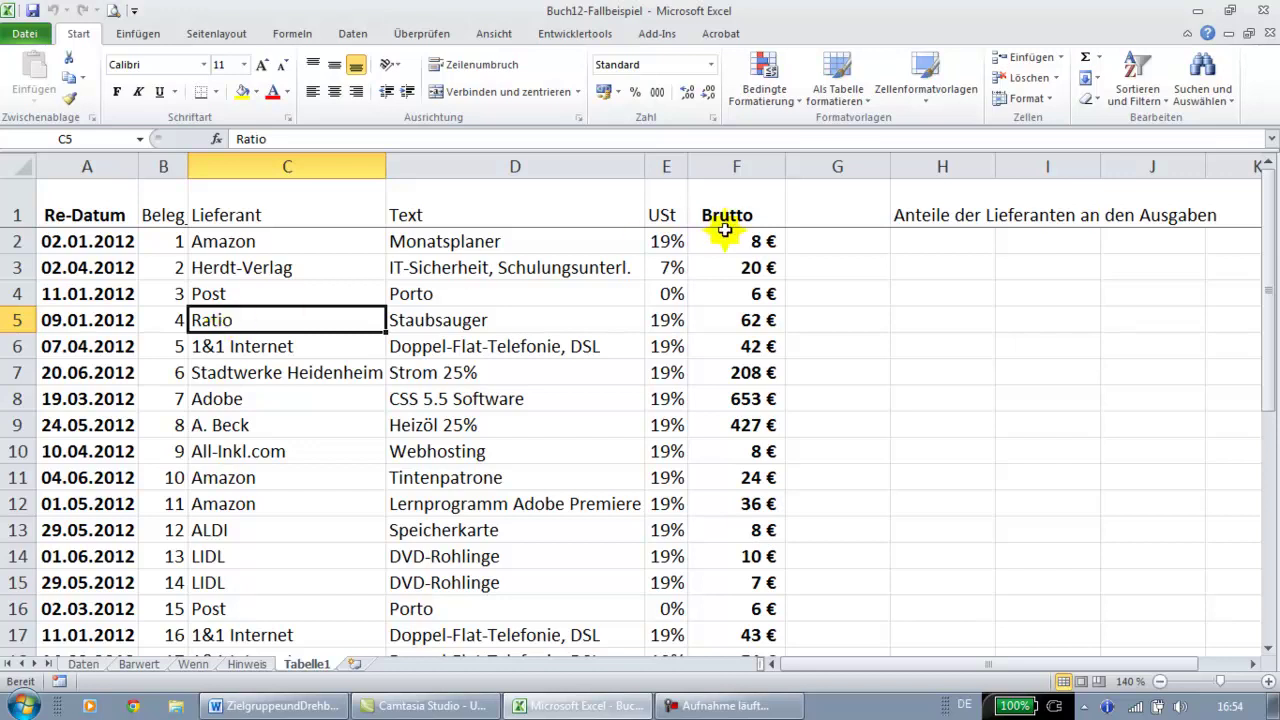
{"action": "left_click", "coordinate": [1141, 78]}
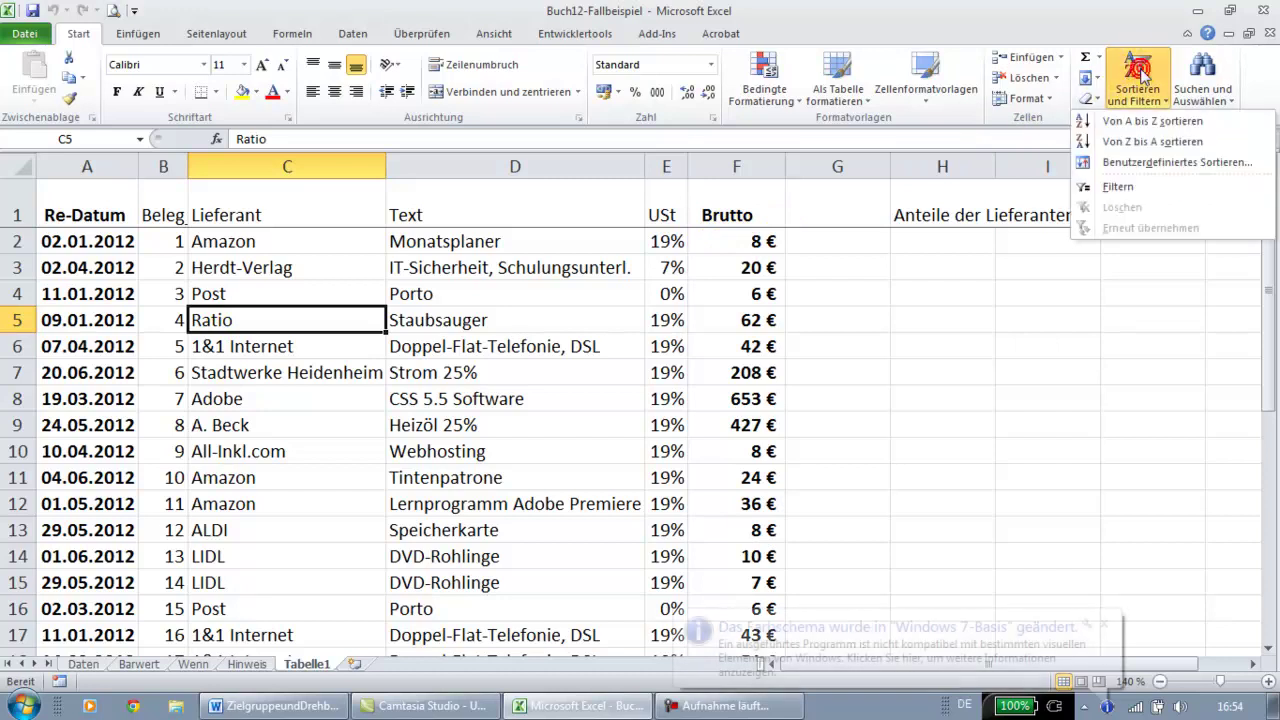
{"action": "left_click", "coordinate": [1118, 121]}
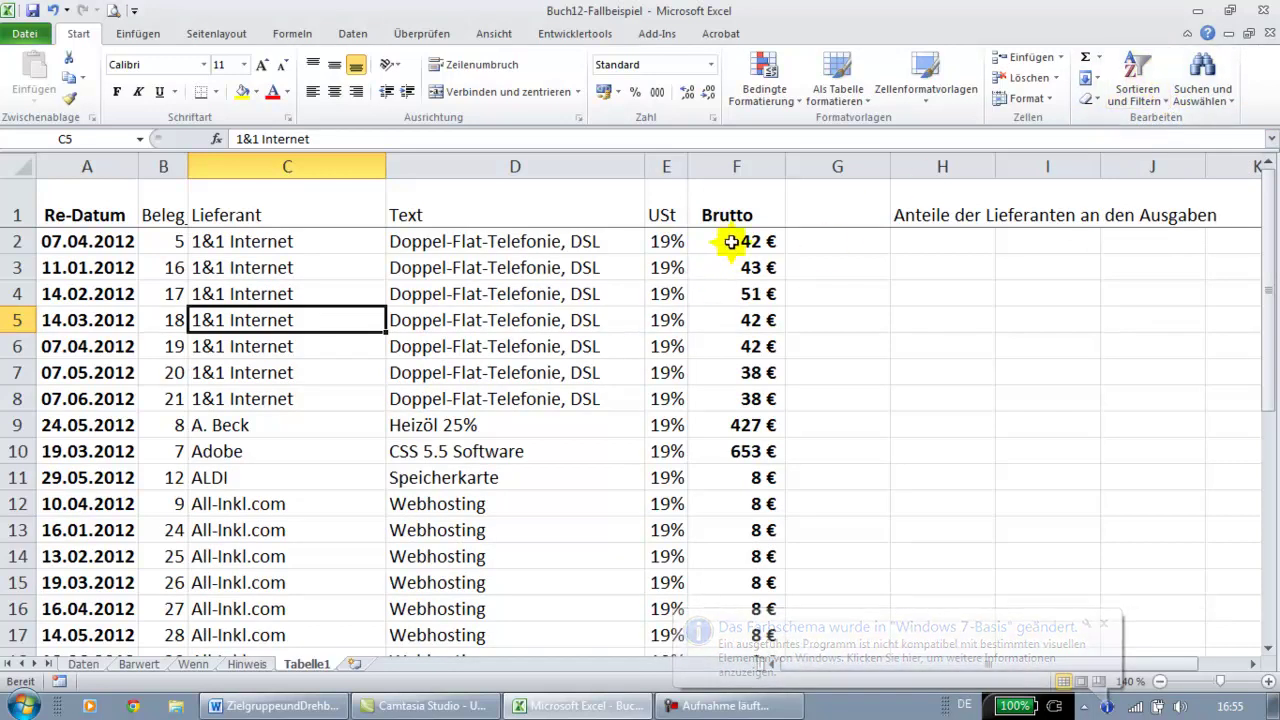
{"action": "left_click_drag", "start_coordinate": [732, 241], "coordinate": [726, 389]}
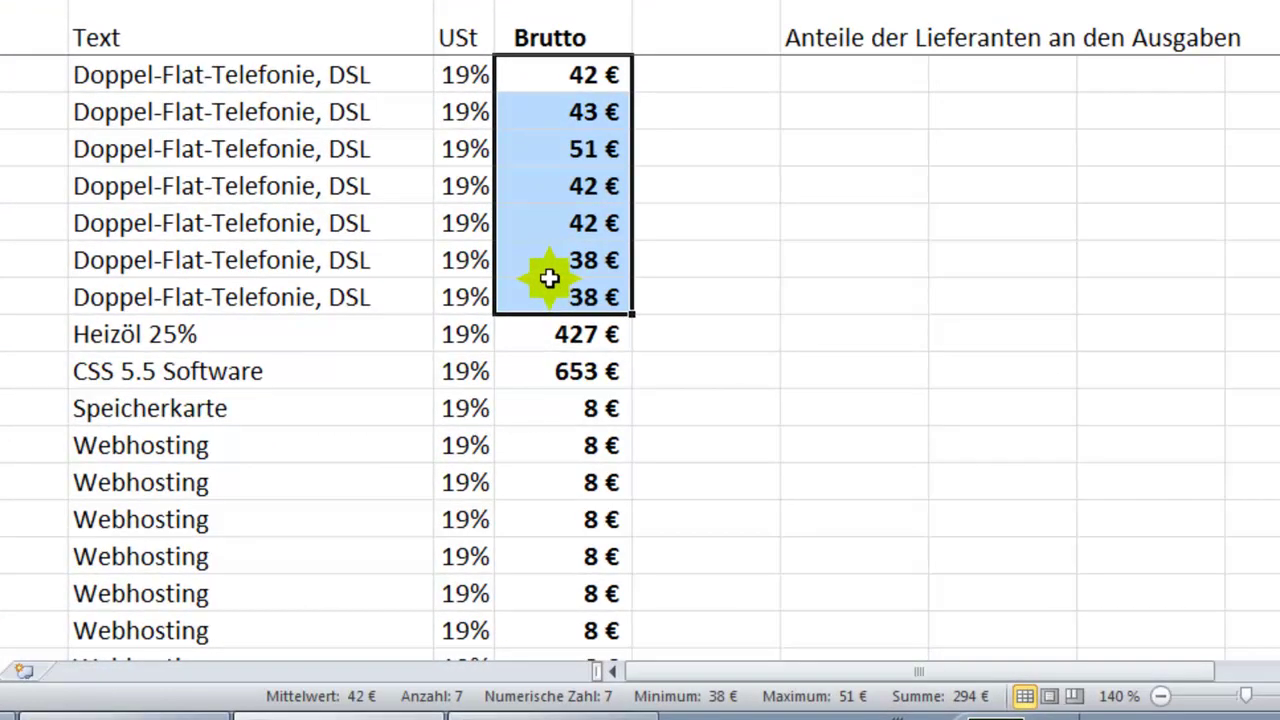
Insert Teilergebnis subtotals grouped by Lieferant, summing Brutto for each supplier
{"action": "left_click", "coordinate": [236, 208]}
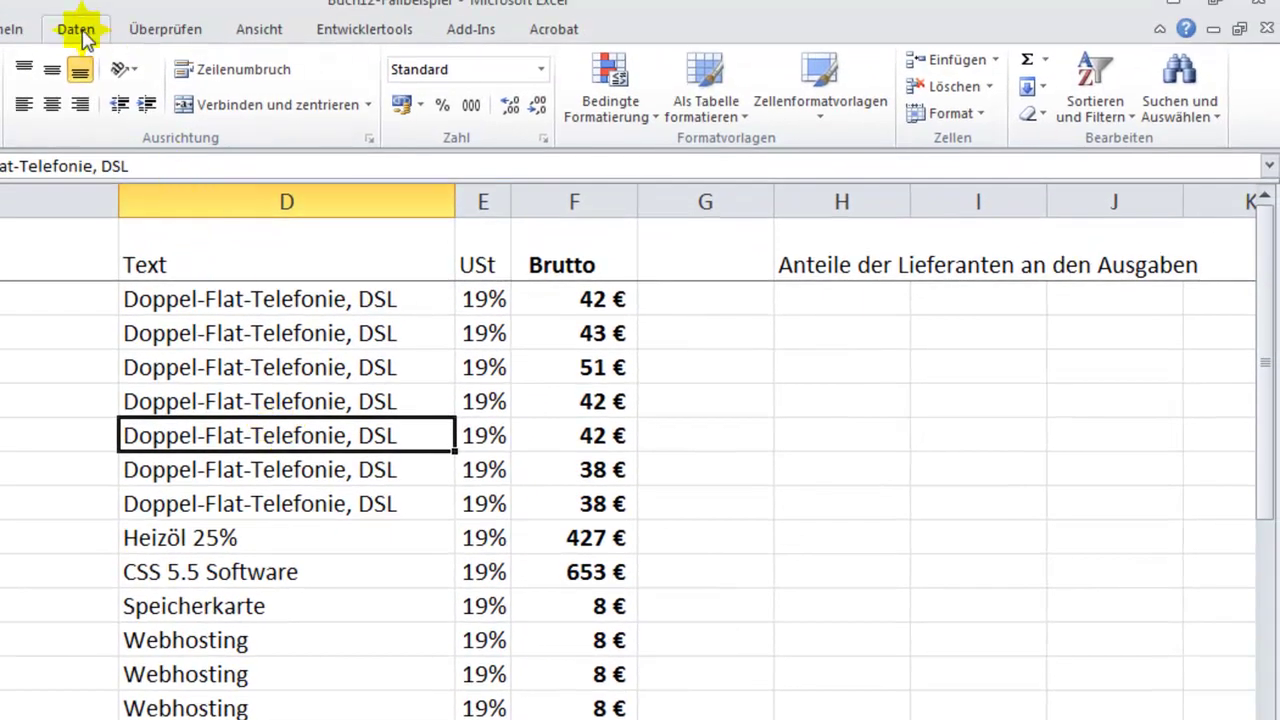
{"action": "left_click", "coordinate": [77, 29]}
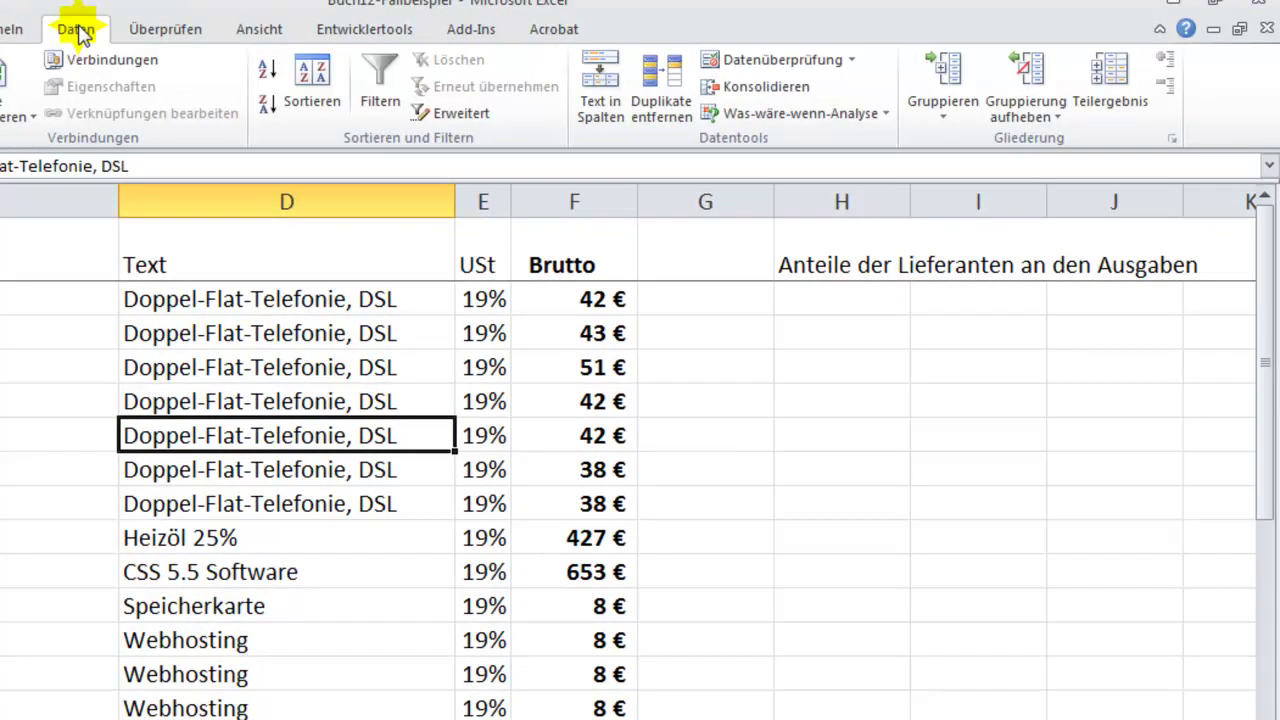
{"action": "left_click", "coordinate": [1116, 92]}
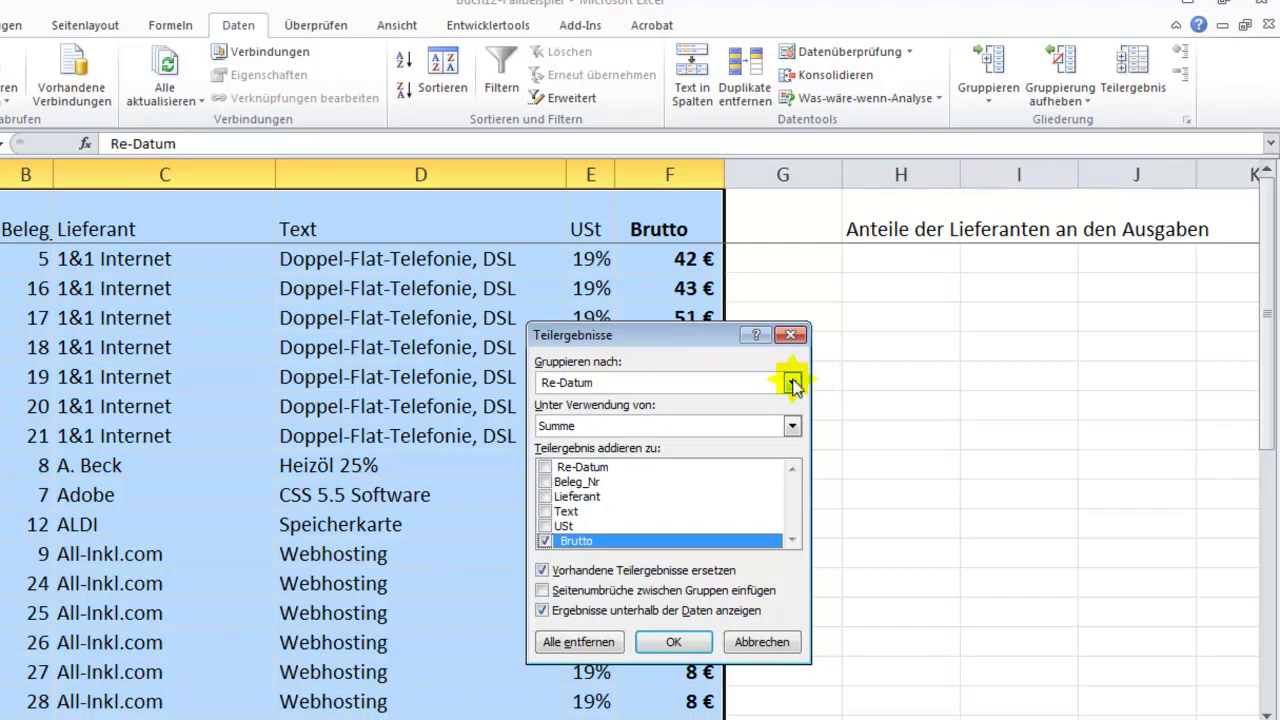
{"action": "left_click", "coordinate": [792, 382]}
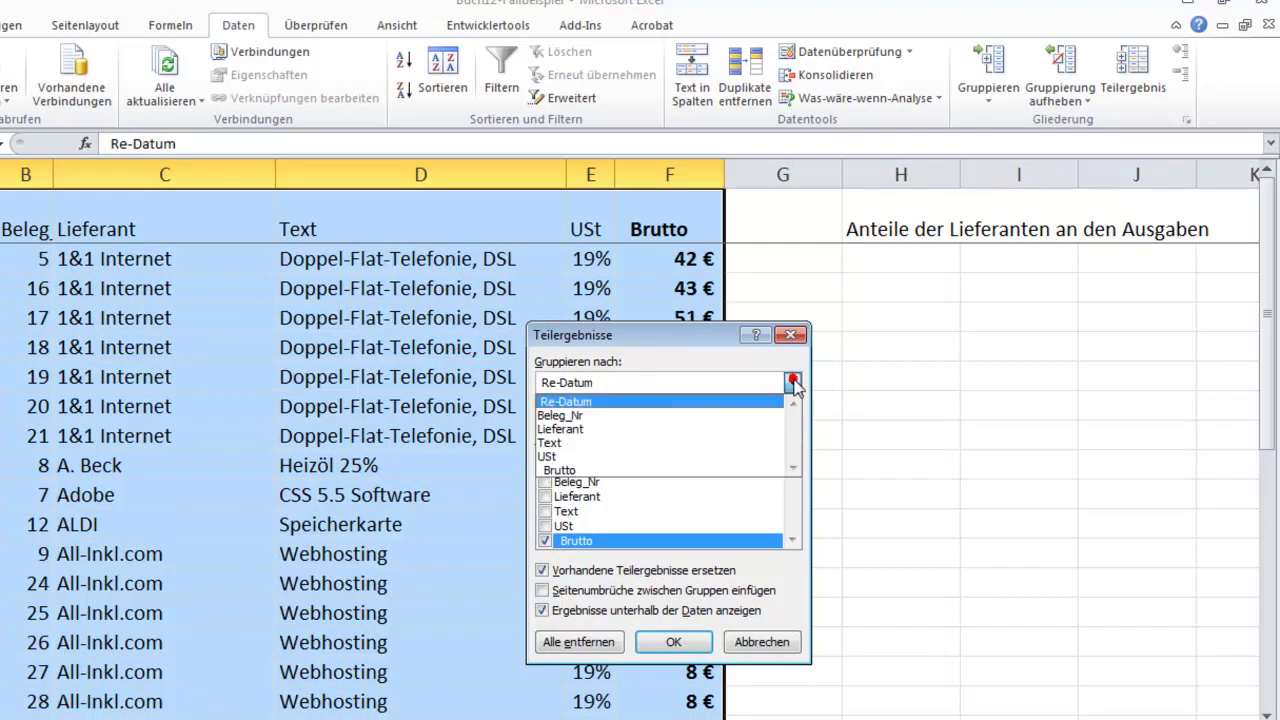
{"action": "left_click", "coordinate": [561, 429]}
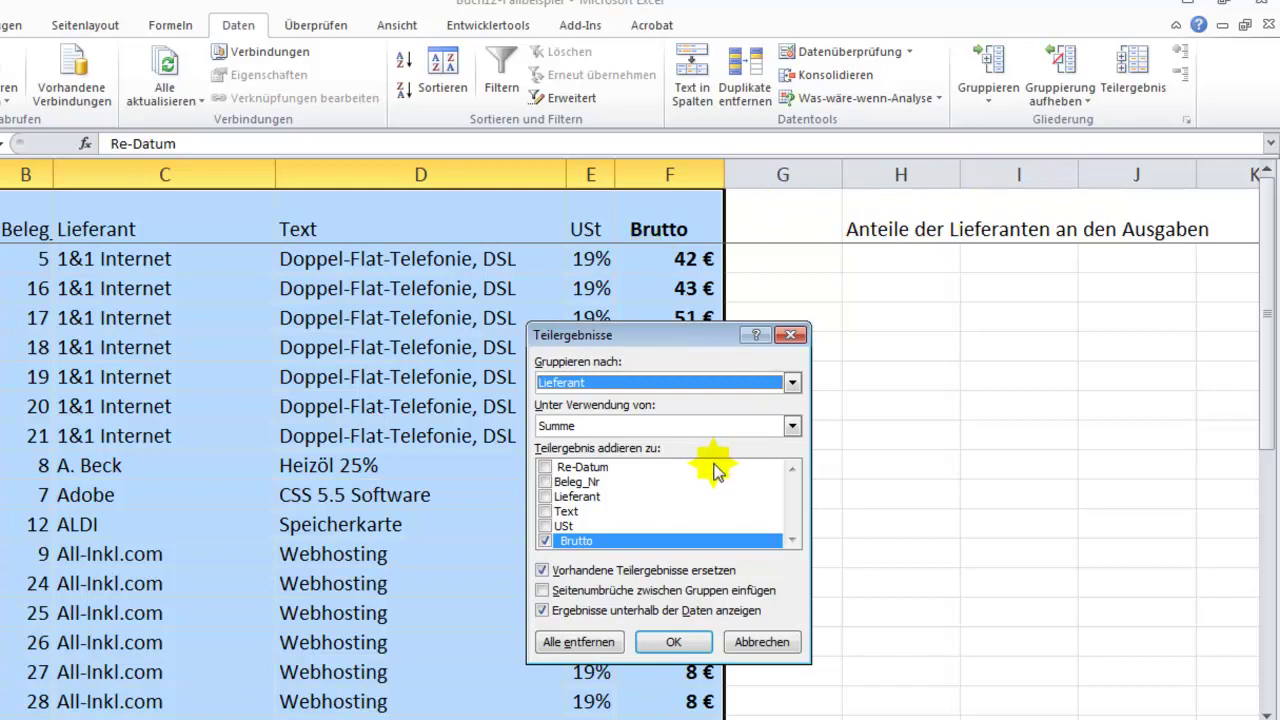
{"action": "left_click", "coordinate": [671, 643]}
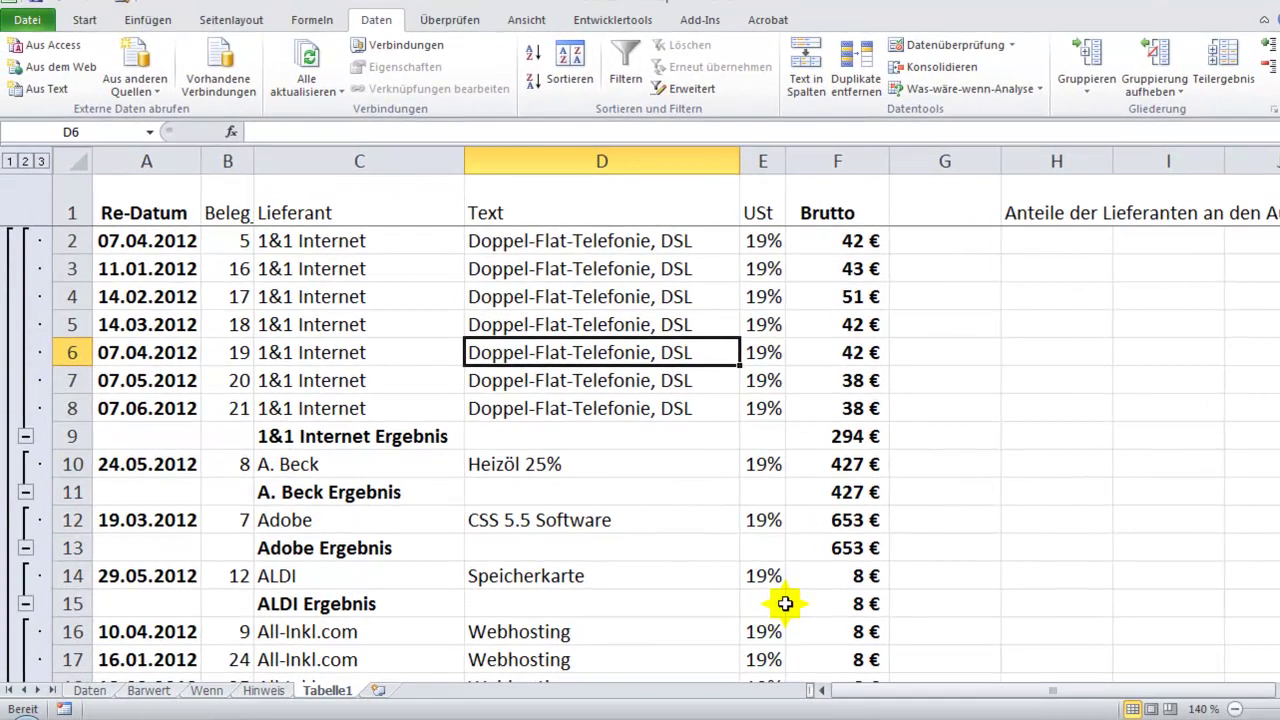
{"action": "left_click", "coordinate": [10, 162]}
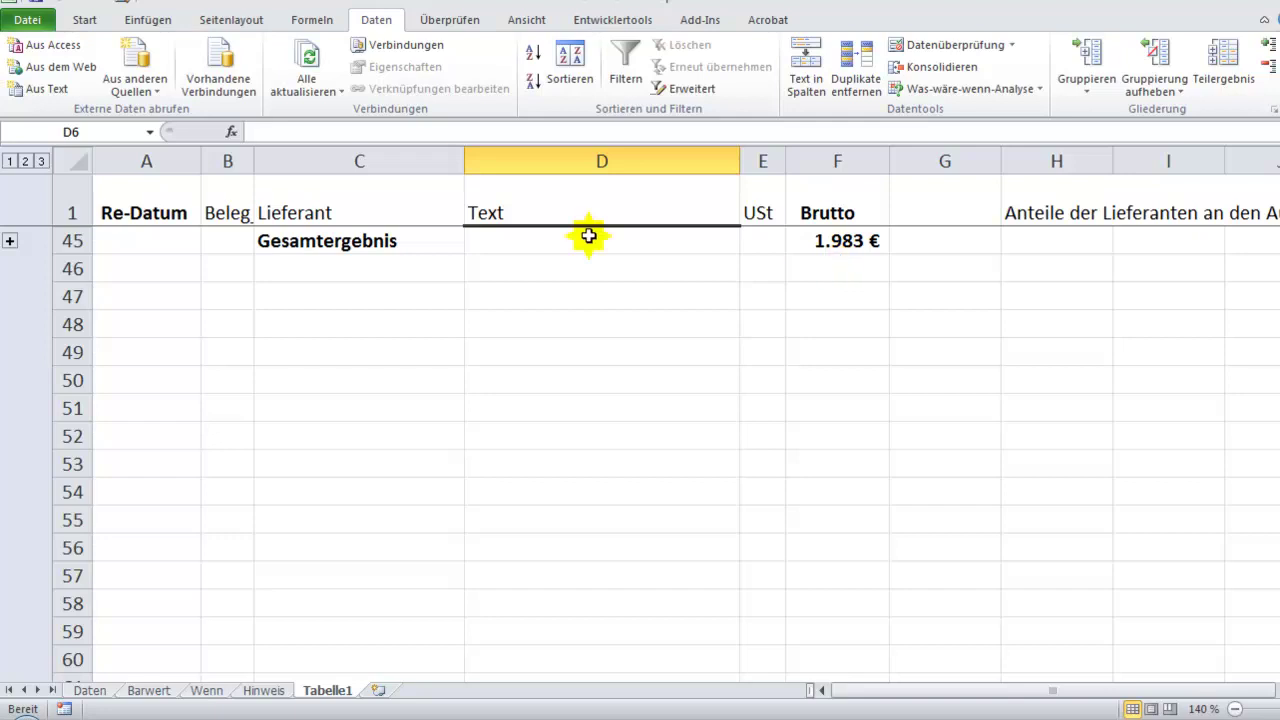
{"action": "left_click", "coordinate": [25, 162]}
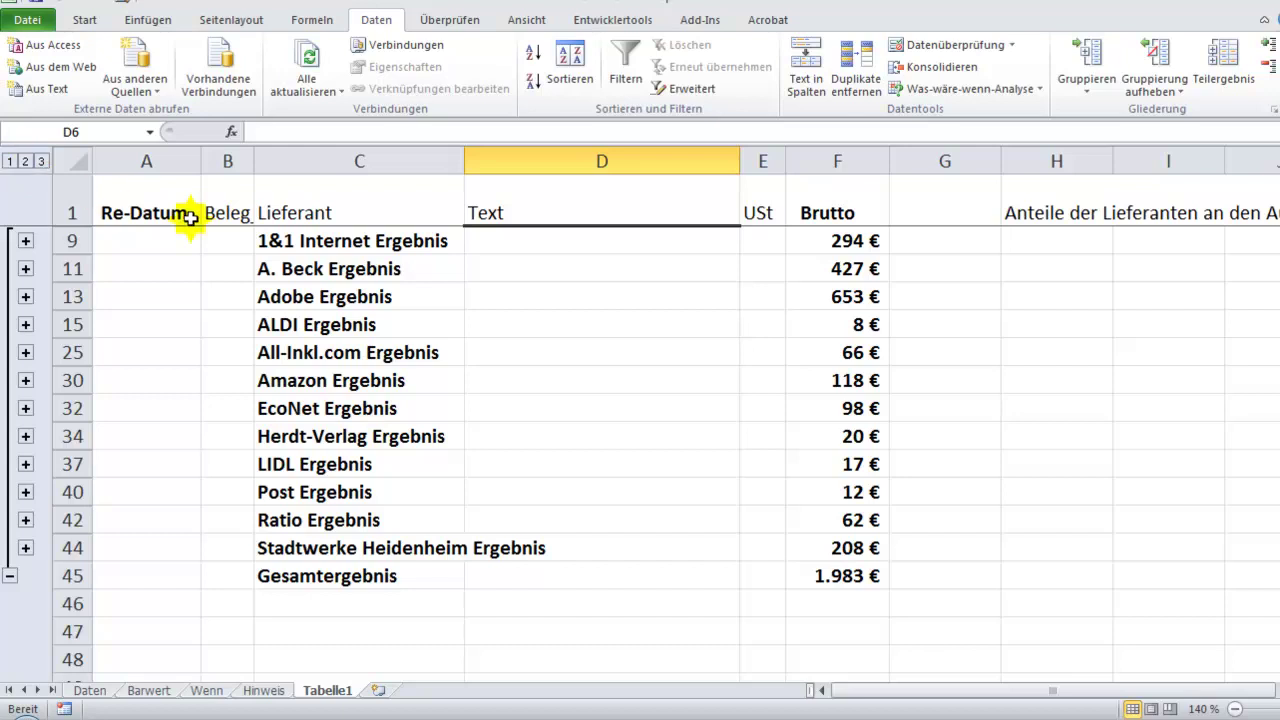
{"action": "left_click", "coordinate": [834, 241]}
{"action": "left_click_drag", "start_coordinate": [834, 241], "coordinate": [830, 543]}
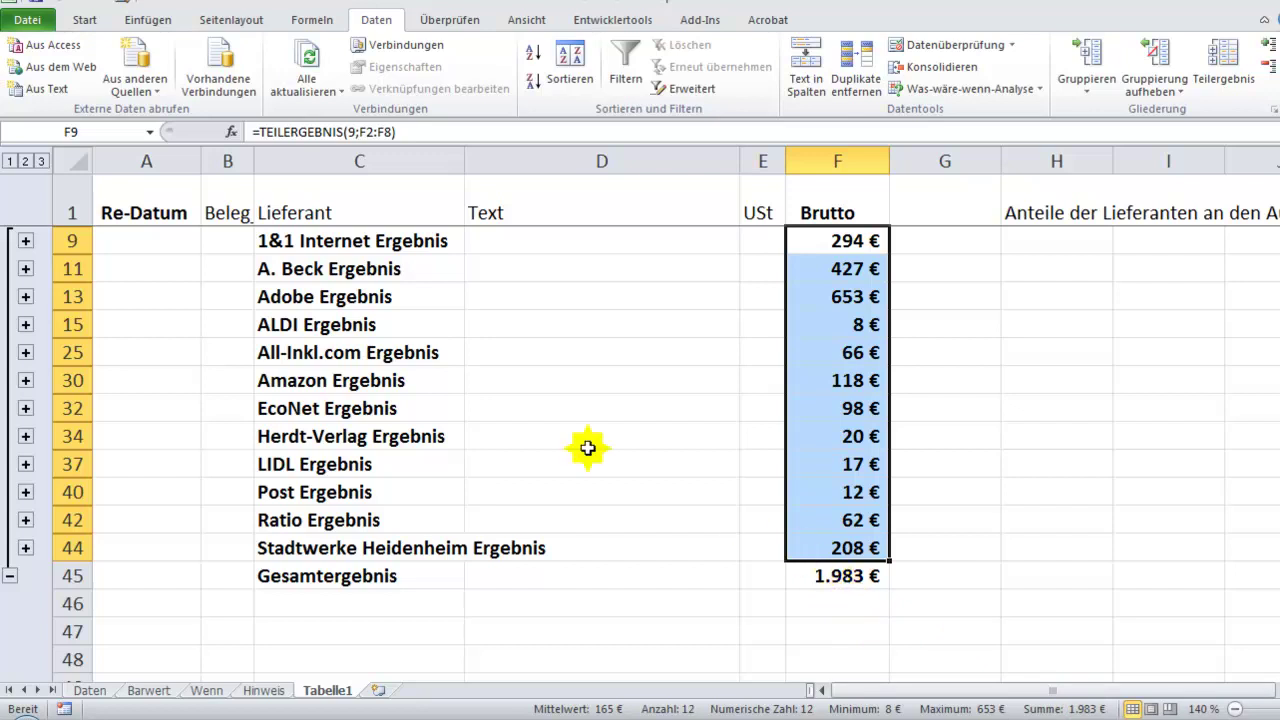
{"action": "left_click", "coordinate": [41, 162]}
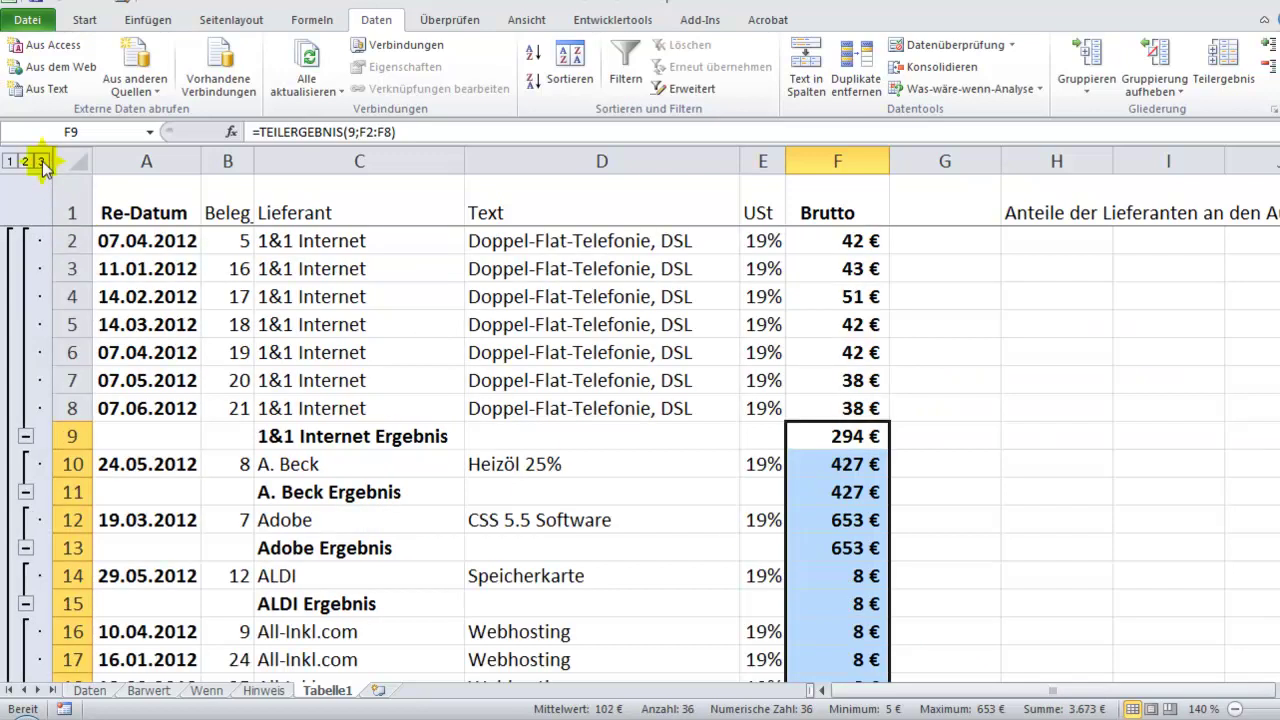
{"action": "left_click", "coordinate": [818, 360]}
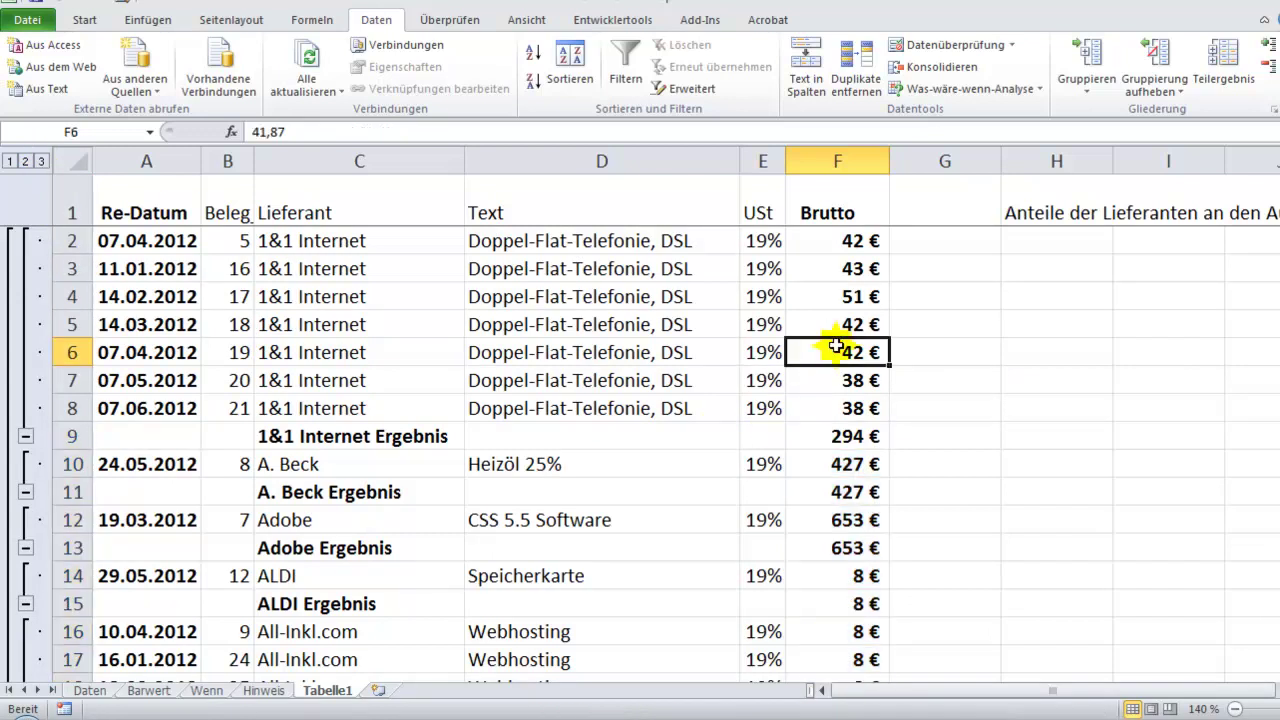
{"action": "left_click", "coordinate": [835, 438]}
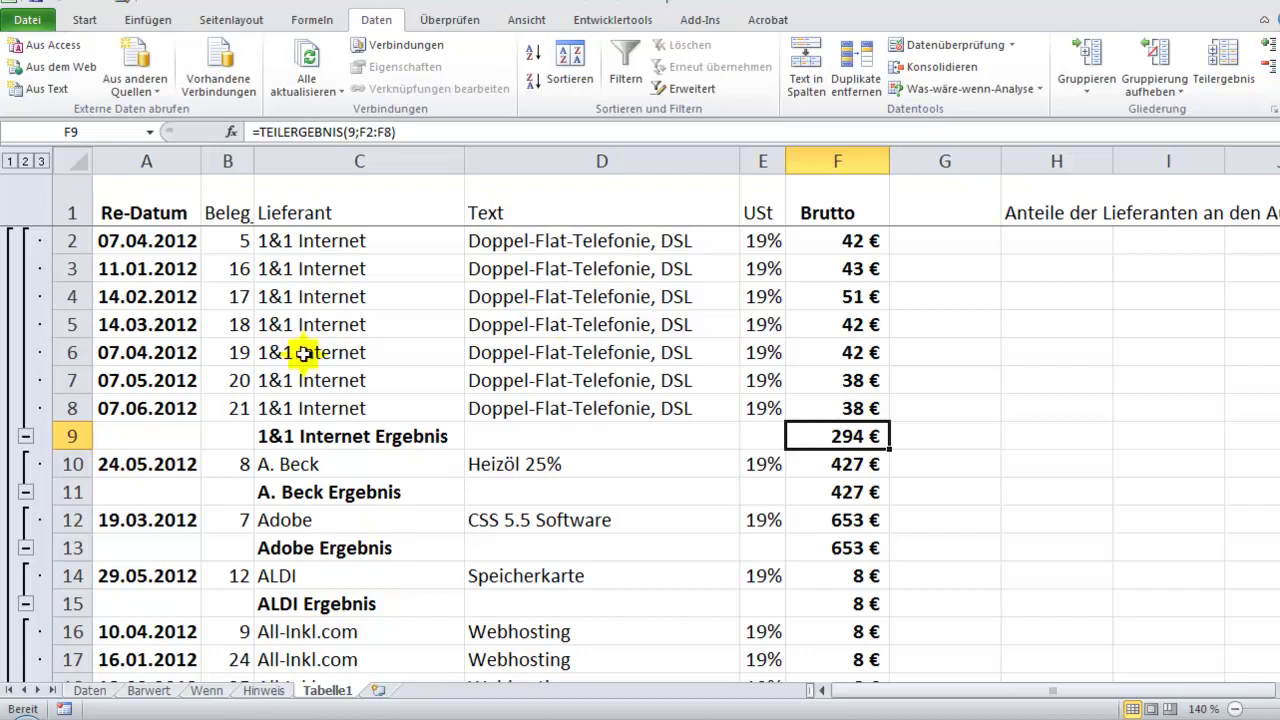
{"action": "left_click", "coordinate": [25, 161]}
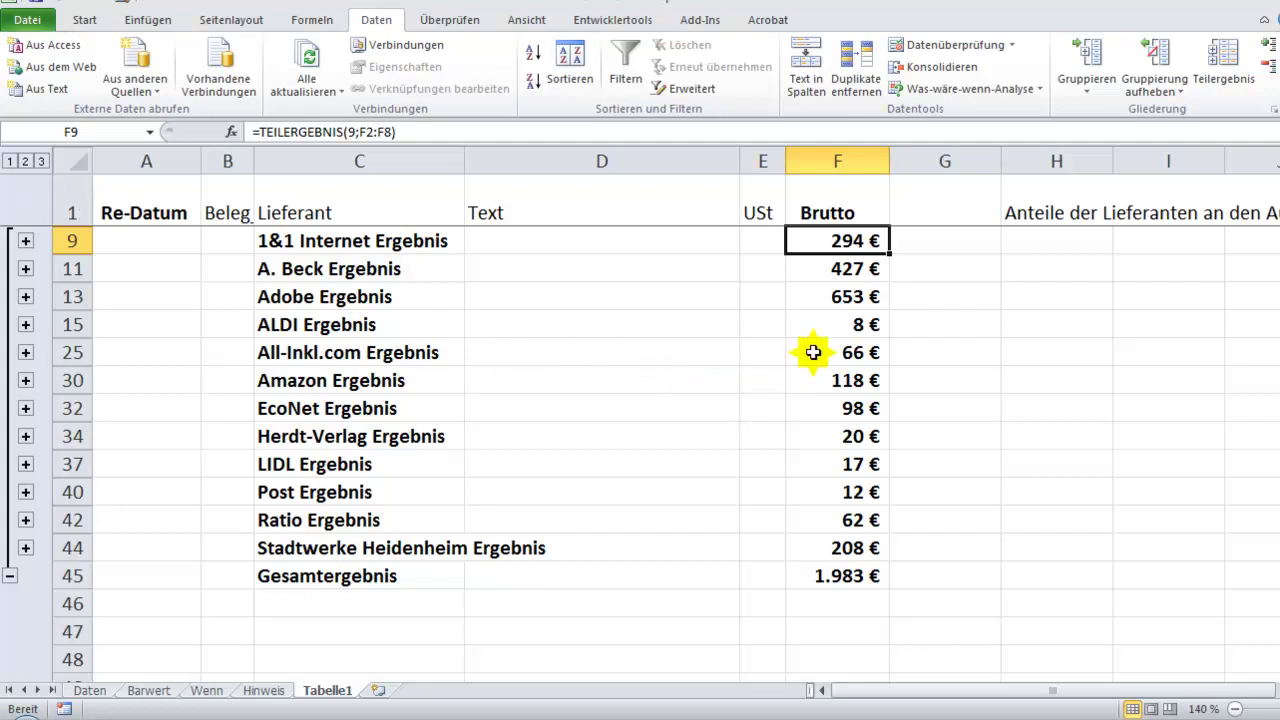
Sort subtotals by Brutto descending, then select supplier names C1:C44 plus amounts F1:F44
{"action": "left_click", "coordinate": [533, 82]}
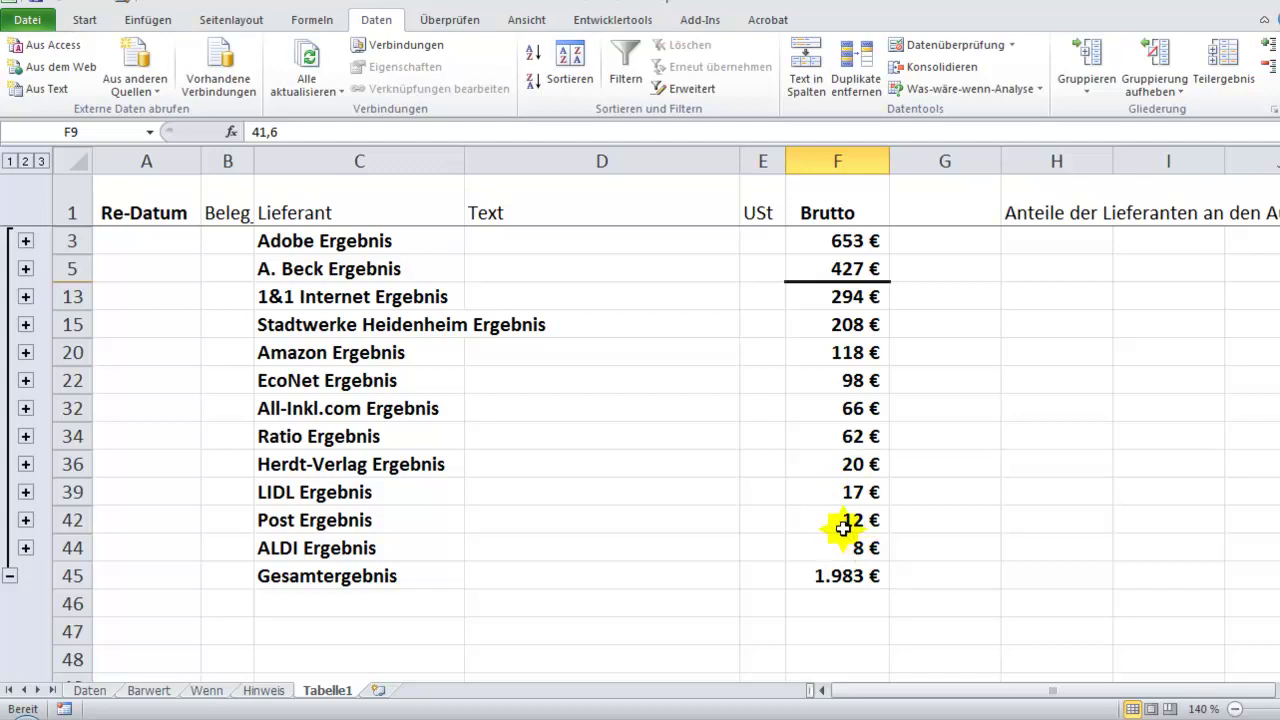
{"action": "left_click_drag", "start_coordinate": [300, 206], "coordinate": [322, 545]}
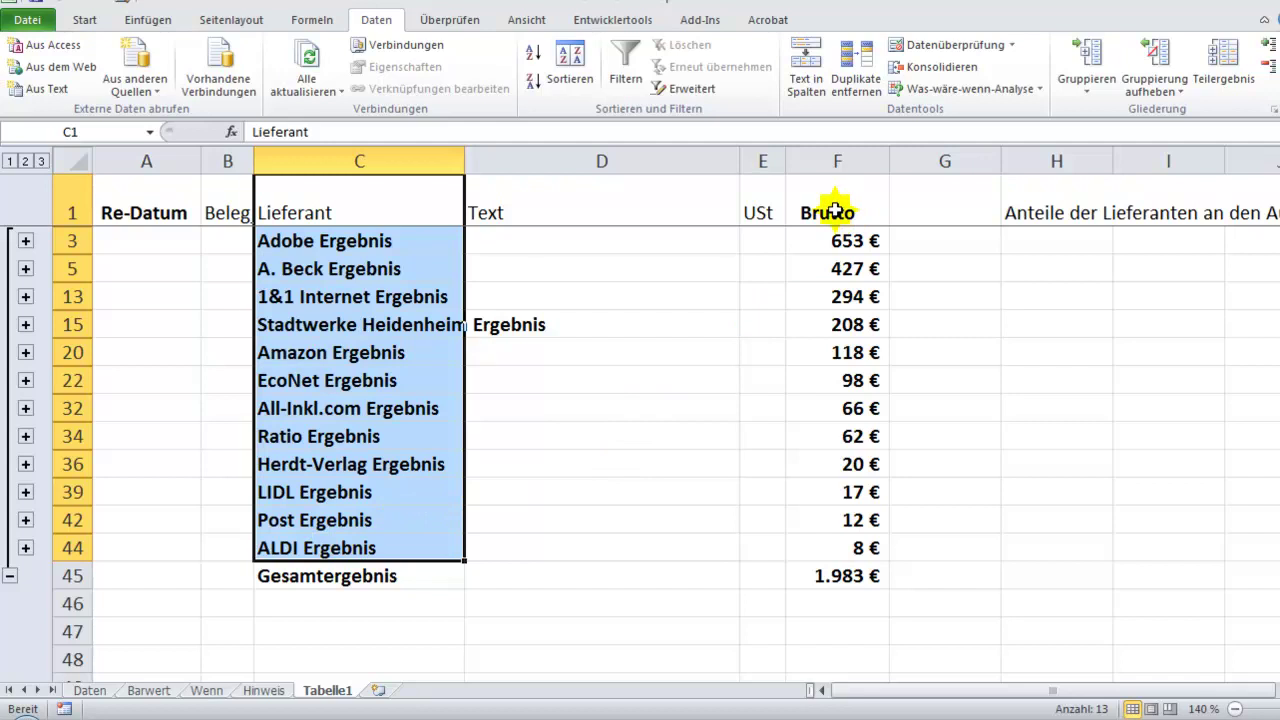
{"action": "left_click", "coordinate": [835, 211], "text": "ctrl"}
{"action": "left_click_drag", "start_coordinate": [835, 215], "coordinate": [845, 547]}
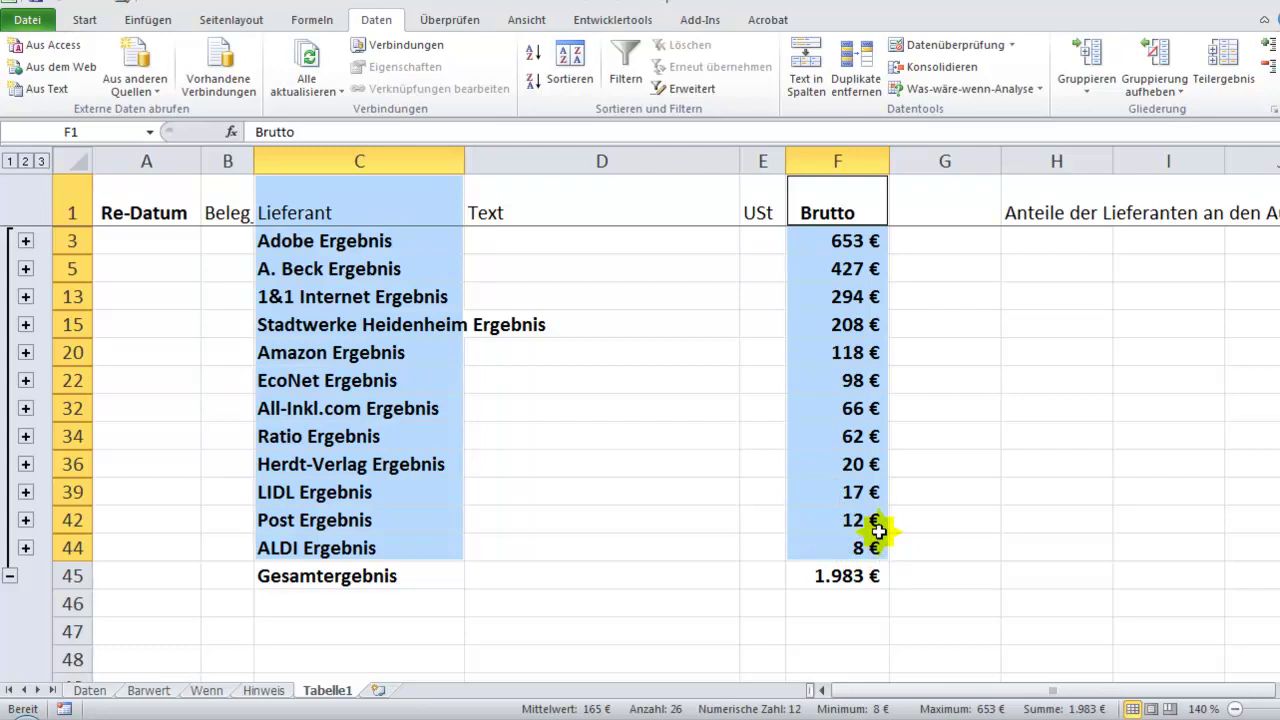
Insert a Kreis aus Kreis chart from the selected supplier subtotals
{"action": "left_click", "coordinate": [145, 18]}
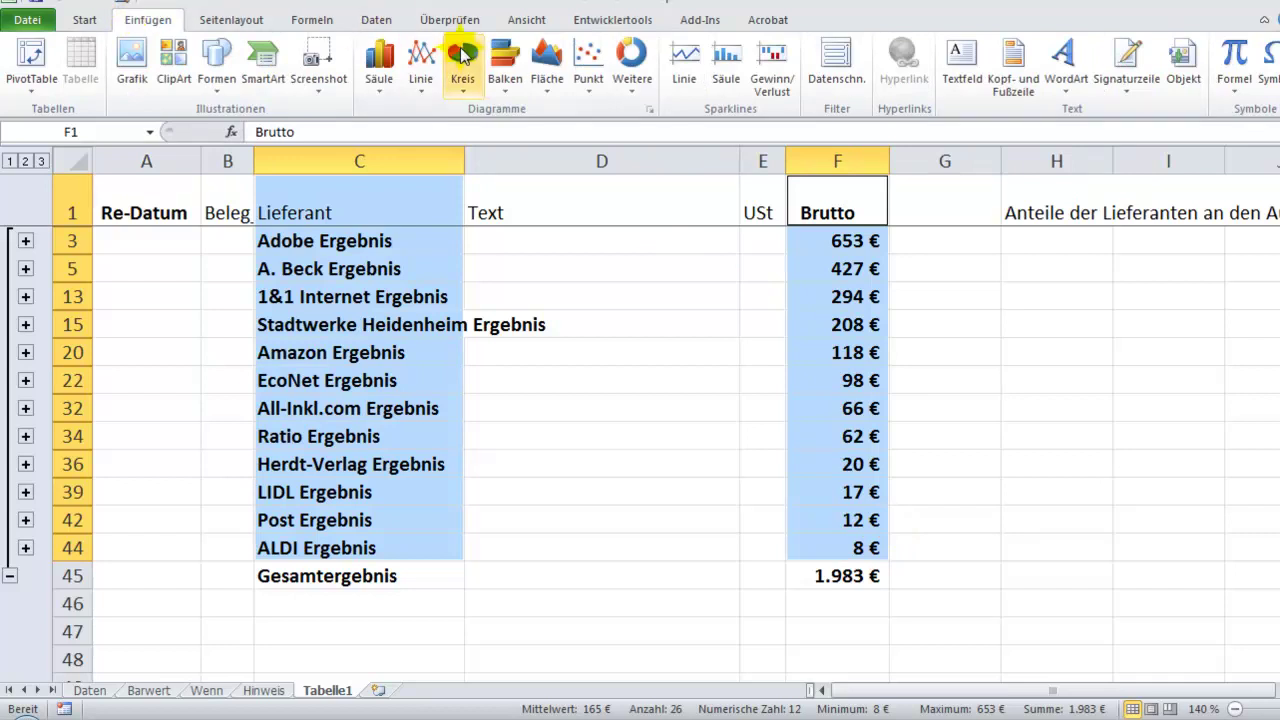
{"action": "left_click", "coordinate": [463, 68]}
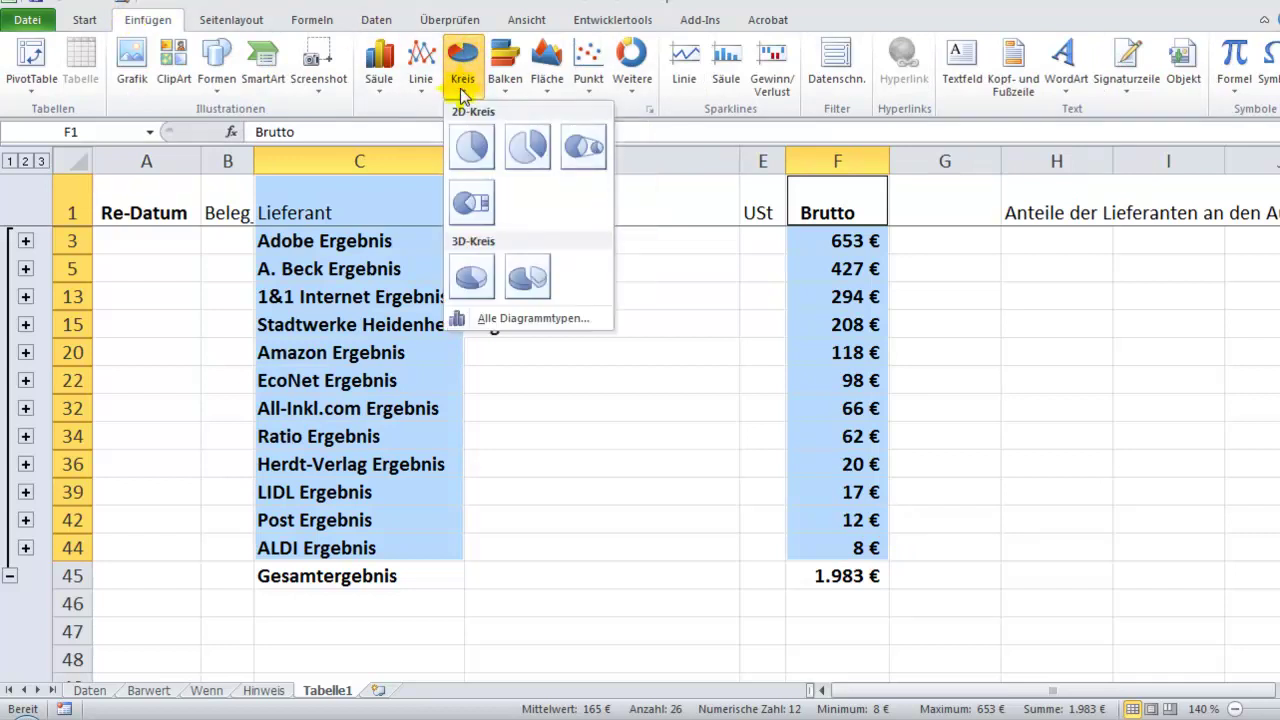
{"action": "left_click", "coordinate": [580, 147]}
{"action": "left_click", "coordinate": [580, 147]}
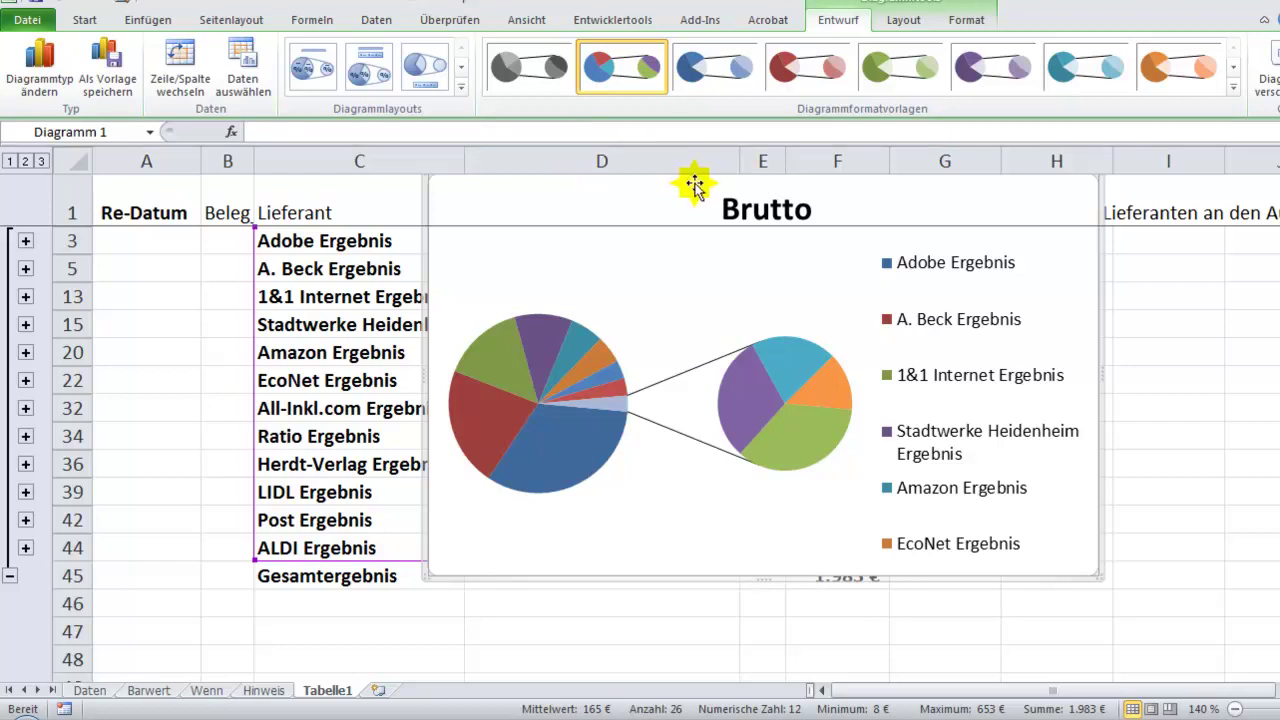
Link the chart title to cell H1 so it reads 'Anteile der Lieferanten an den Ausgaben'
{"action": "left_click", "coordinate": [748, 206]}
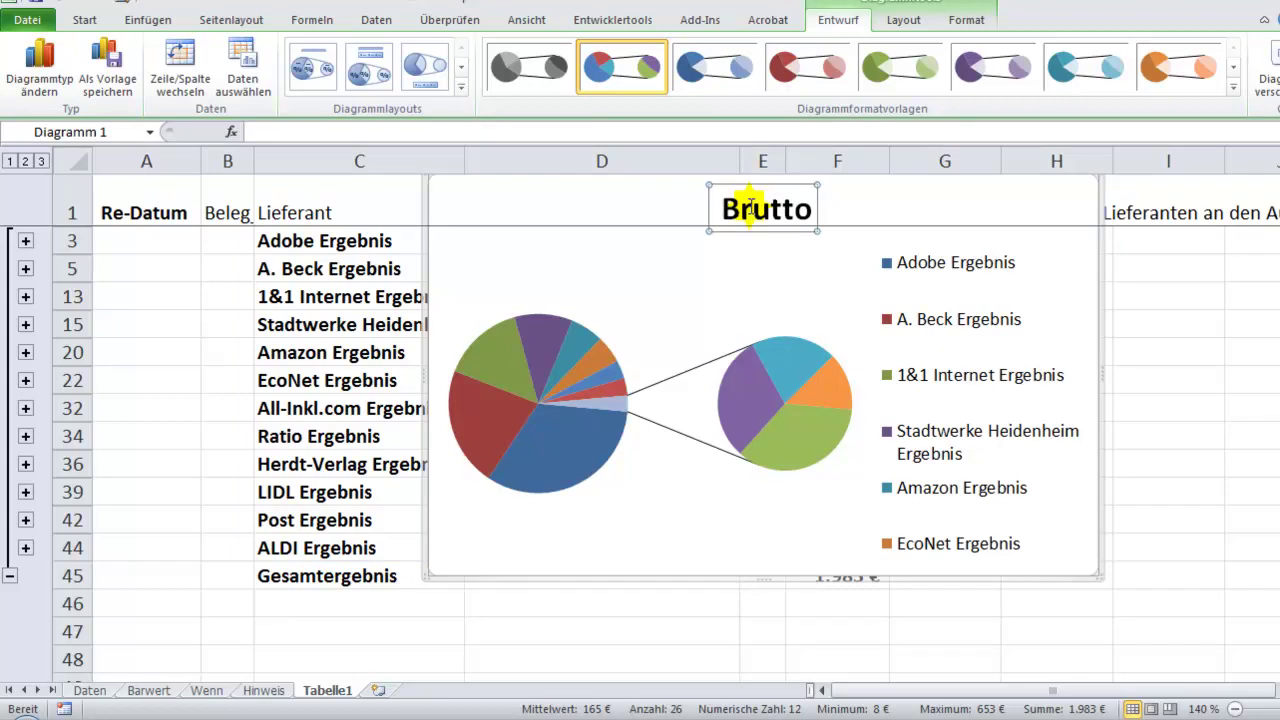
{"action": "left_click", "coordinate": [291, 132]}
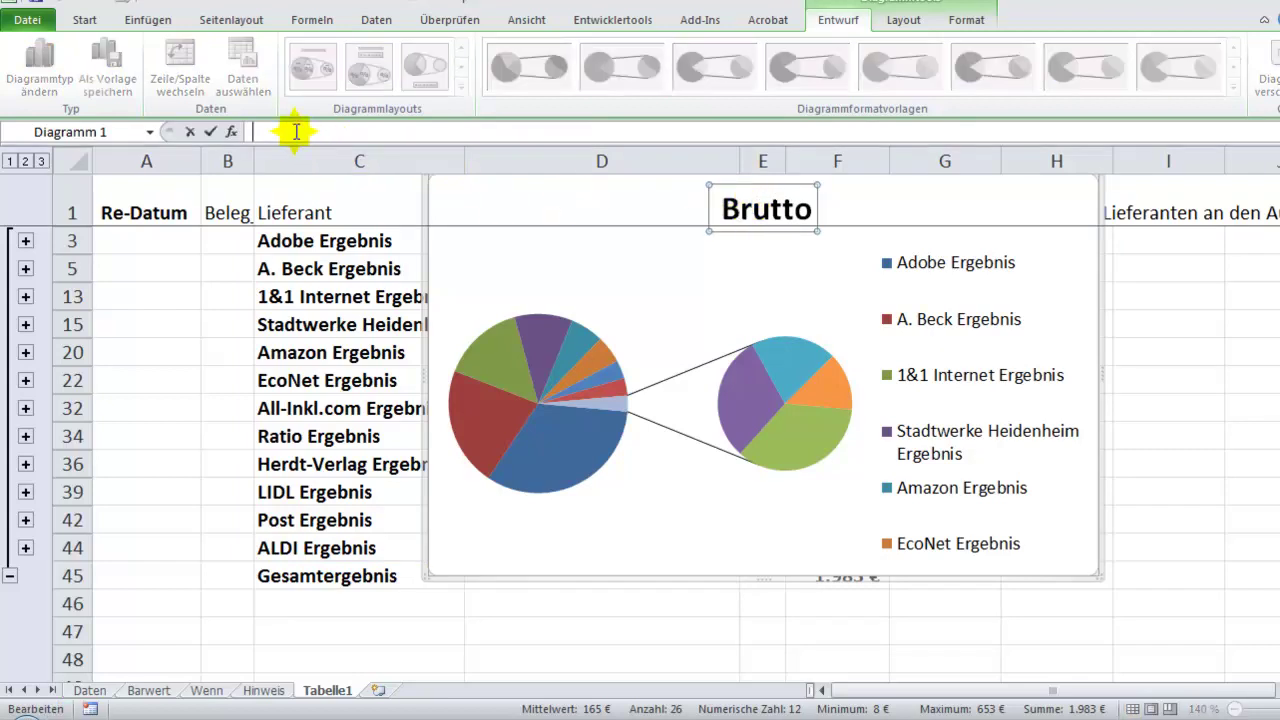
{"action": "left_click", "coordinate": [1155, 213]}
{"action": "key", "text": "Left"}
{"action": "key", "text": "Return"}
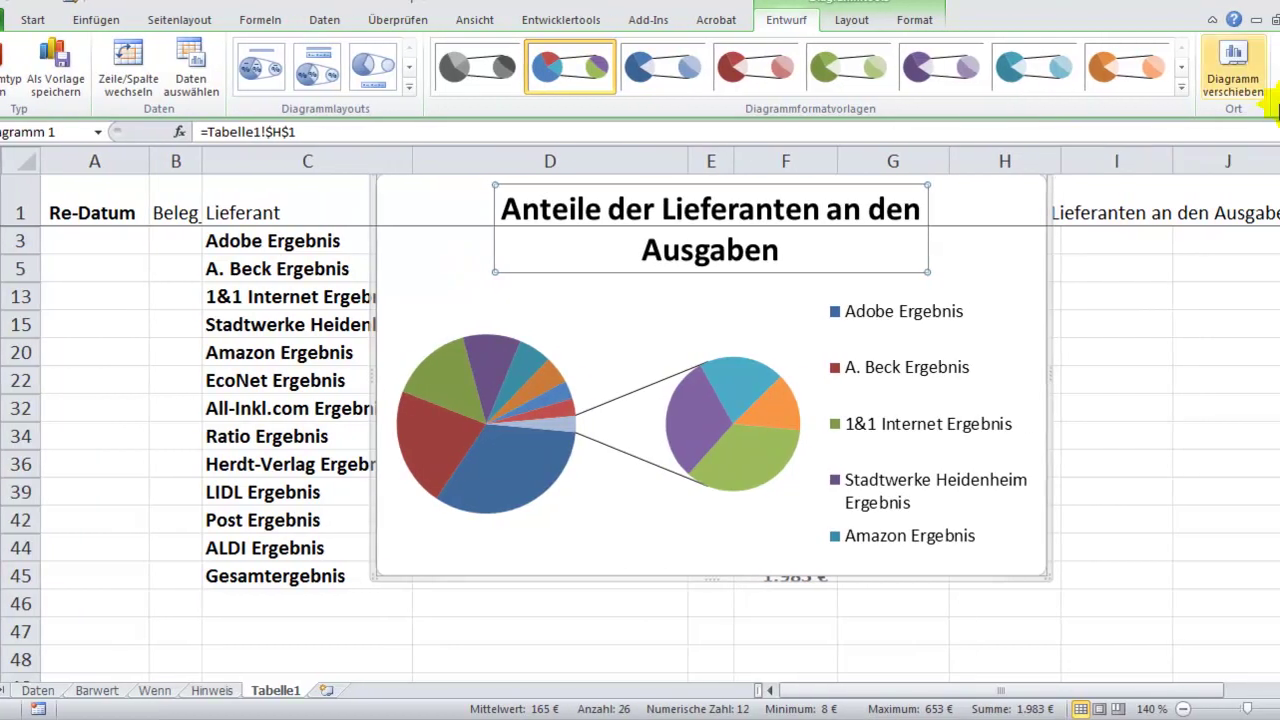
Move the chart onto a new chart sheet named Diagramm1
{"action": "left_click", "coordinate": [1233, 62]}
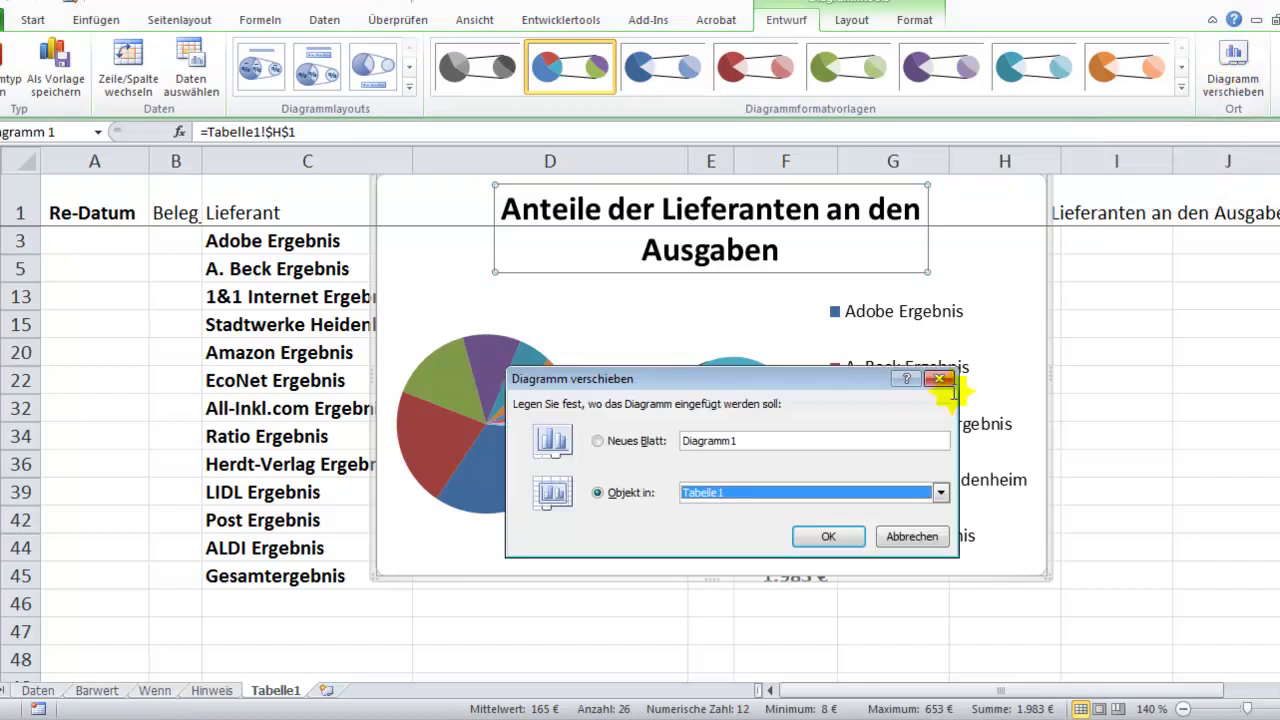
{"action": "left_click", "coordinate": [597, 441]}
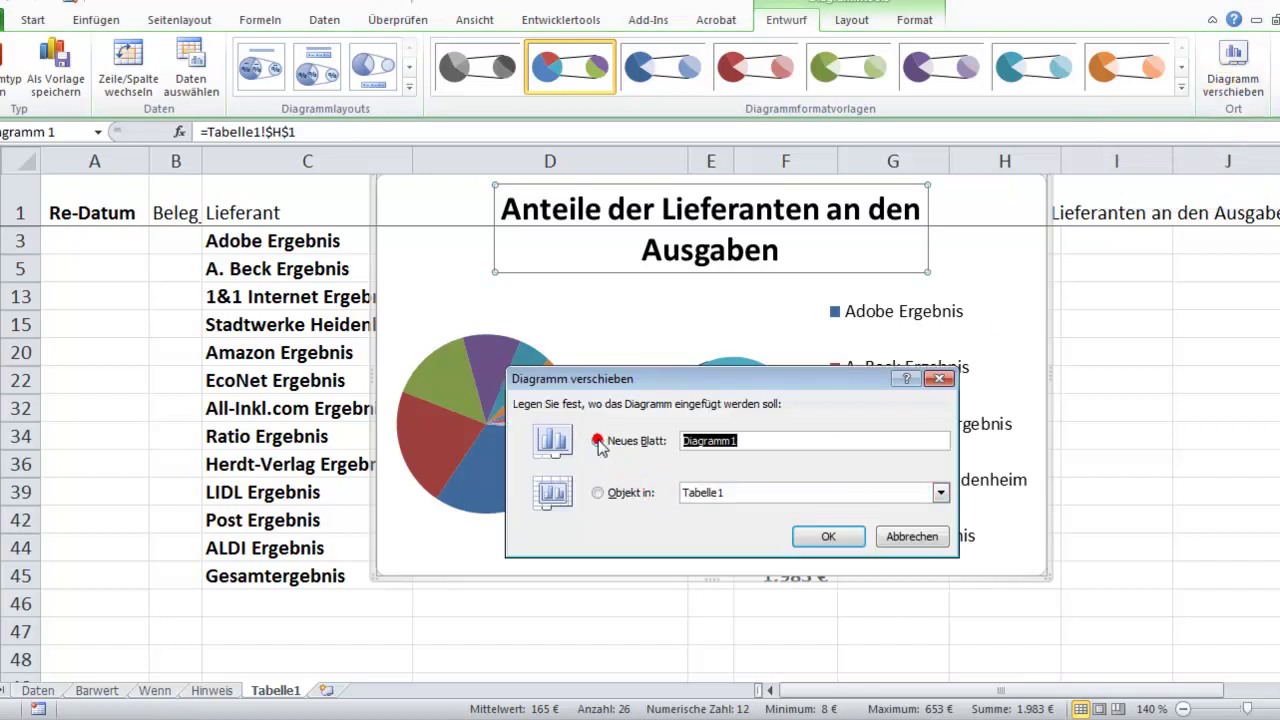
{"action": "left_click", "coordinate": [828, 536]}
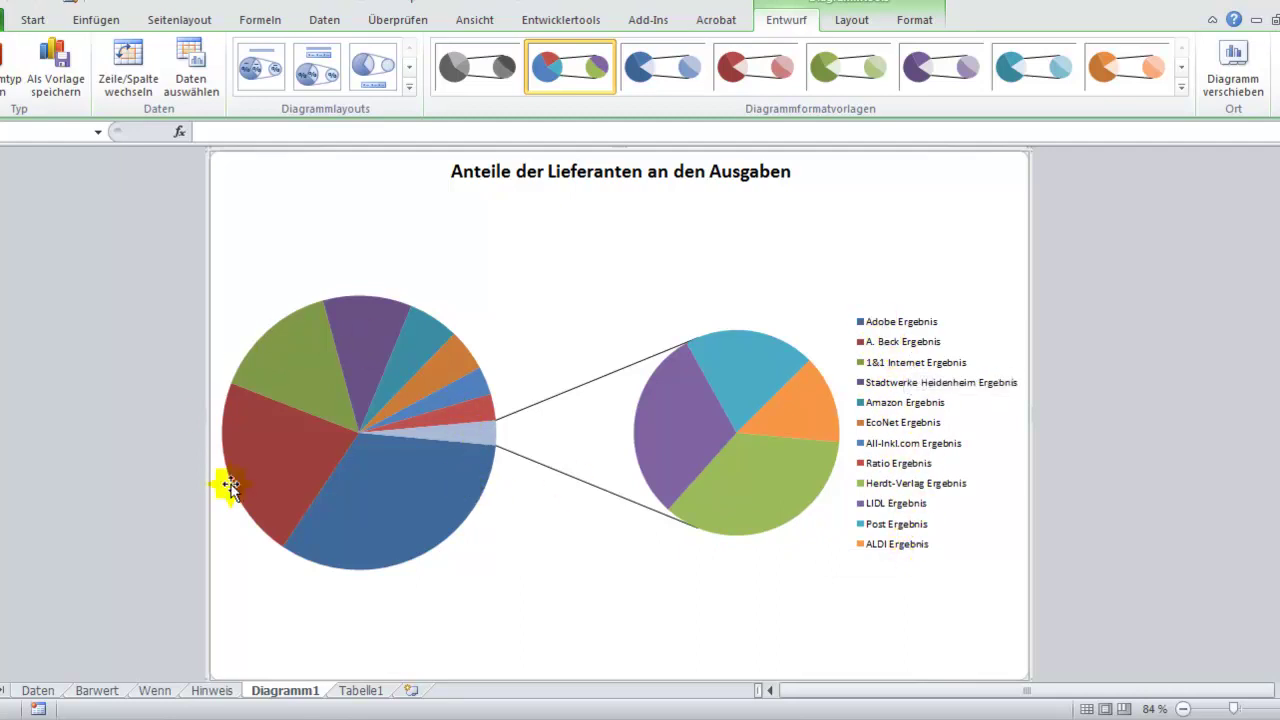
{"action": "mouse_move", "coordinate": [357, 385]}
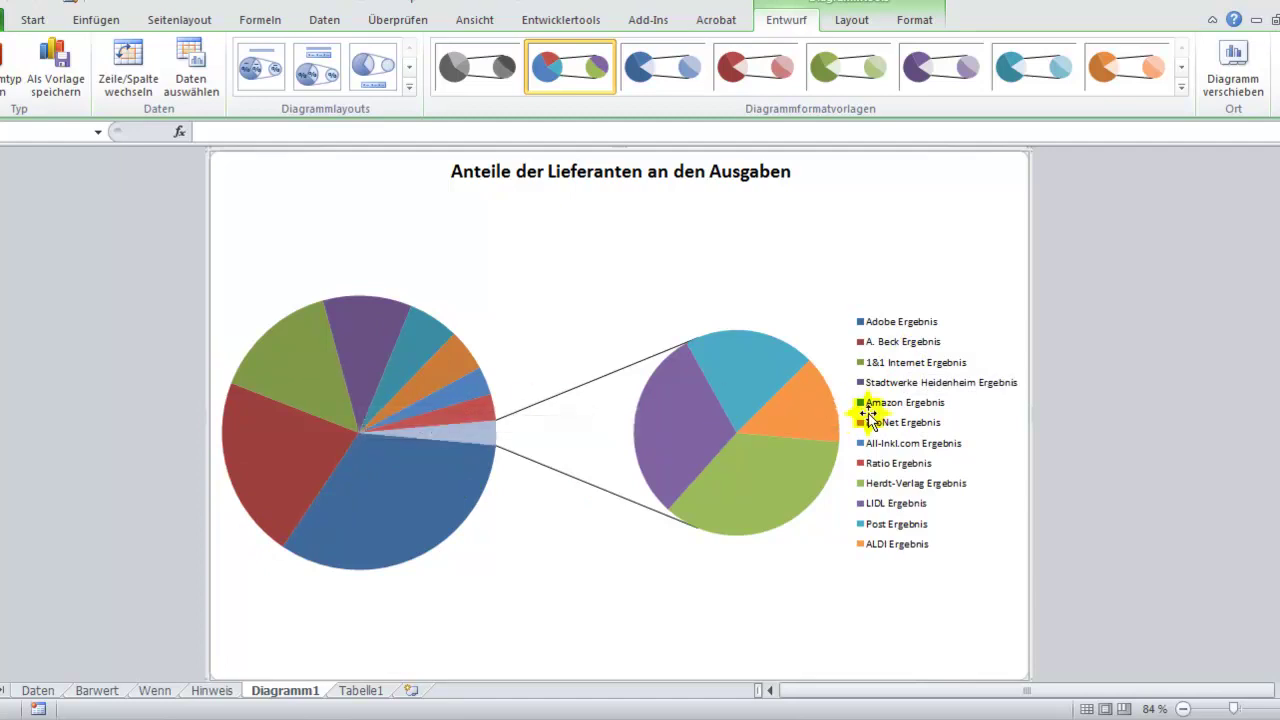
{"action": "mouse_move", "coordinate": [376, 450]}
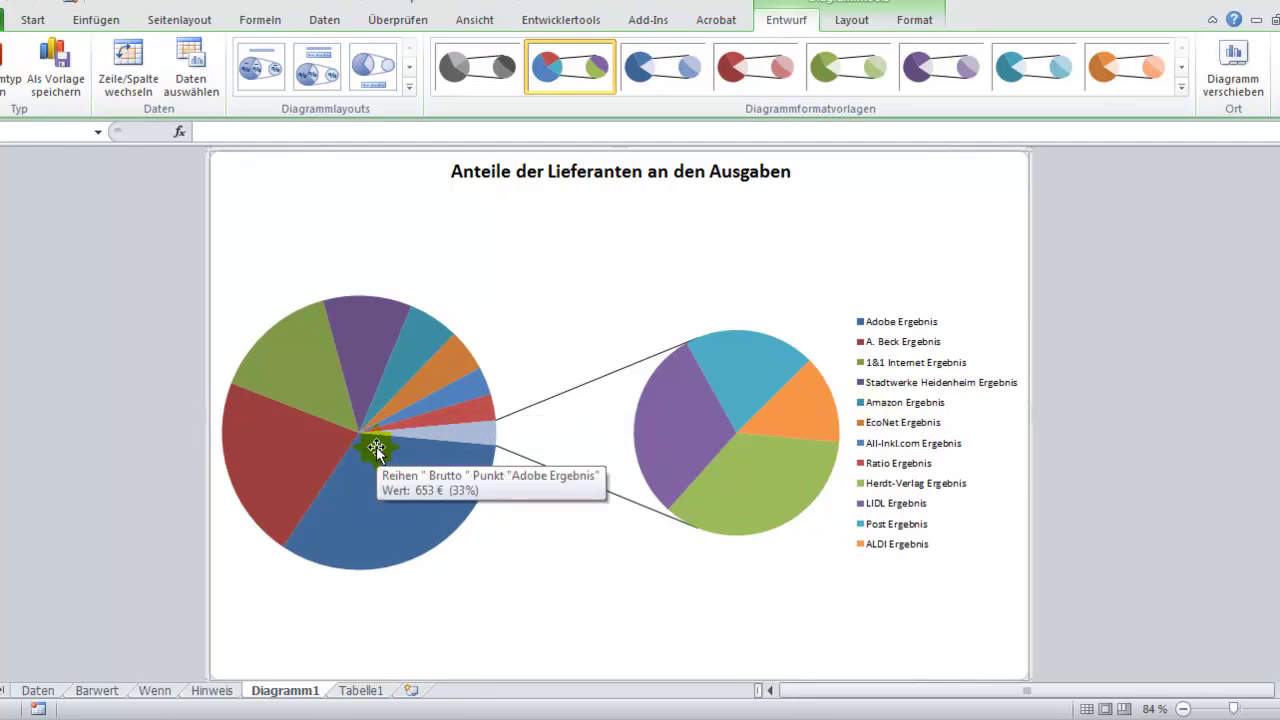
Add euro data labels to every slice, from Adobe's 653 € to ALDI's 8 €
{"action": "right_click", "coordinate": [318, 398]}
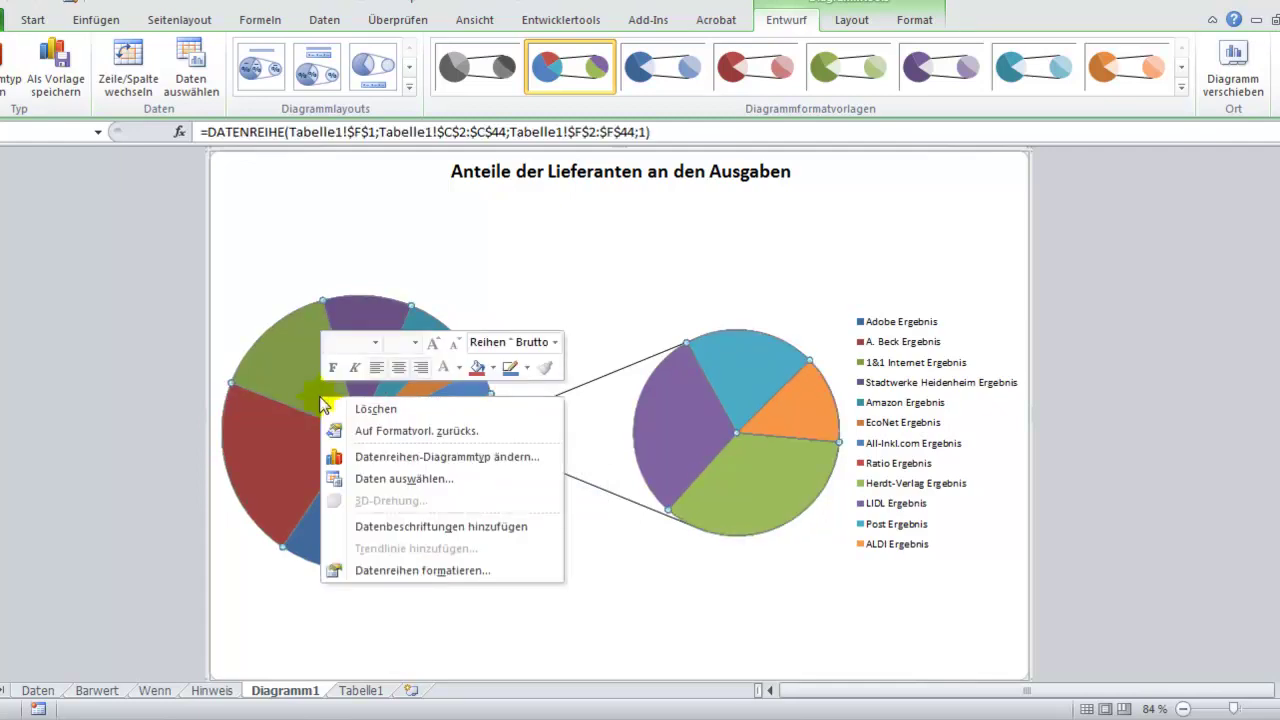
{"action": "left_click", "coordinate": [388, 526]}
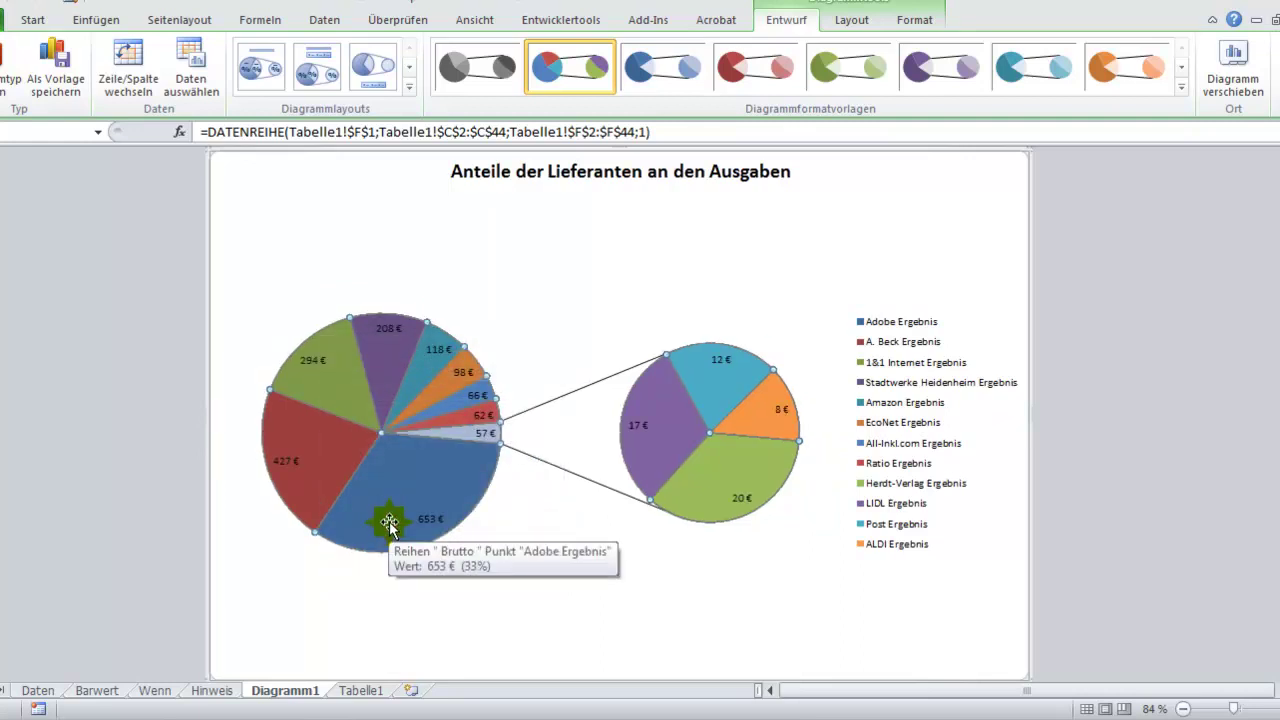
{"action": "right_click", "coordinate": [331, 393]}
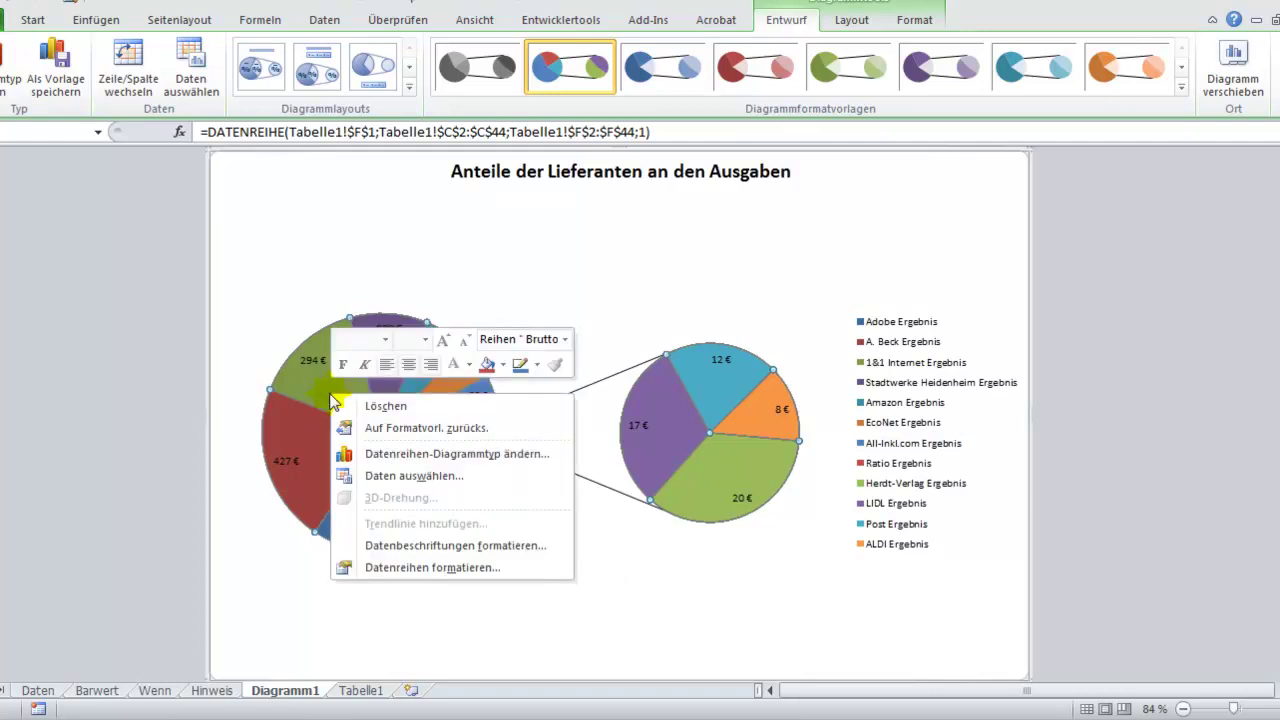
Add supplier names and percentages to the slice labels, e.g. Adobe Ergebnis; 653 €; 33%
{"action": "left_click", "coordinate": [430, 545]}
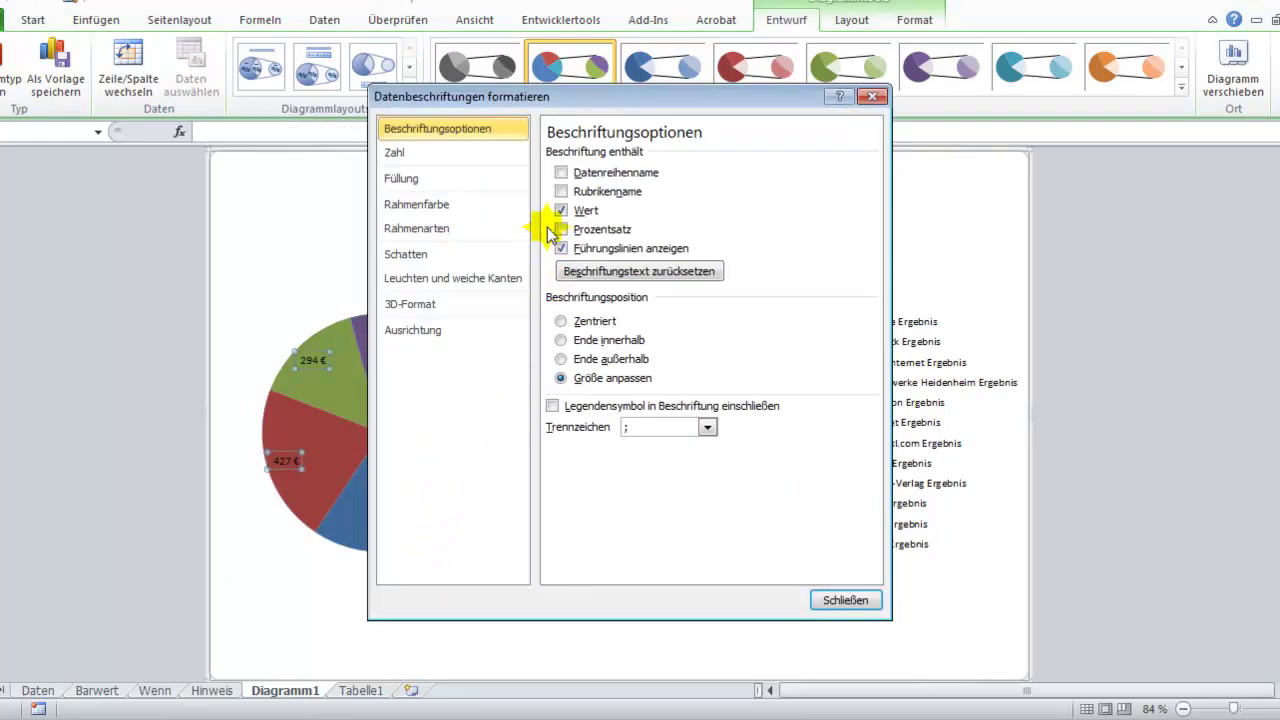
{"action": "left_click", "coordinate": [561, 191]}
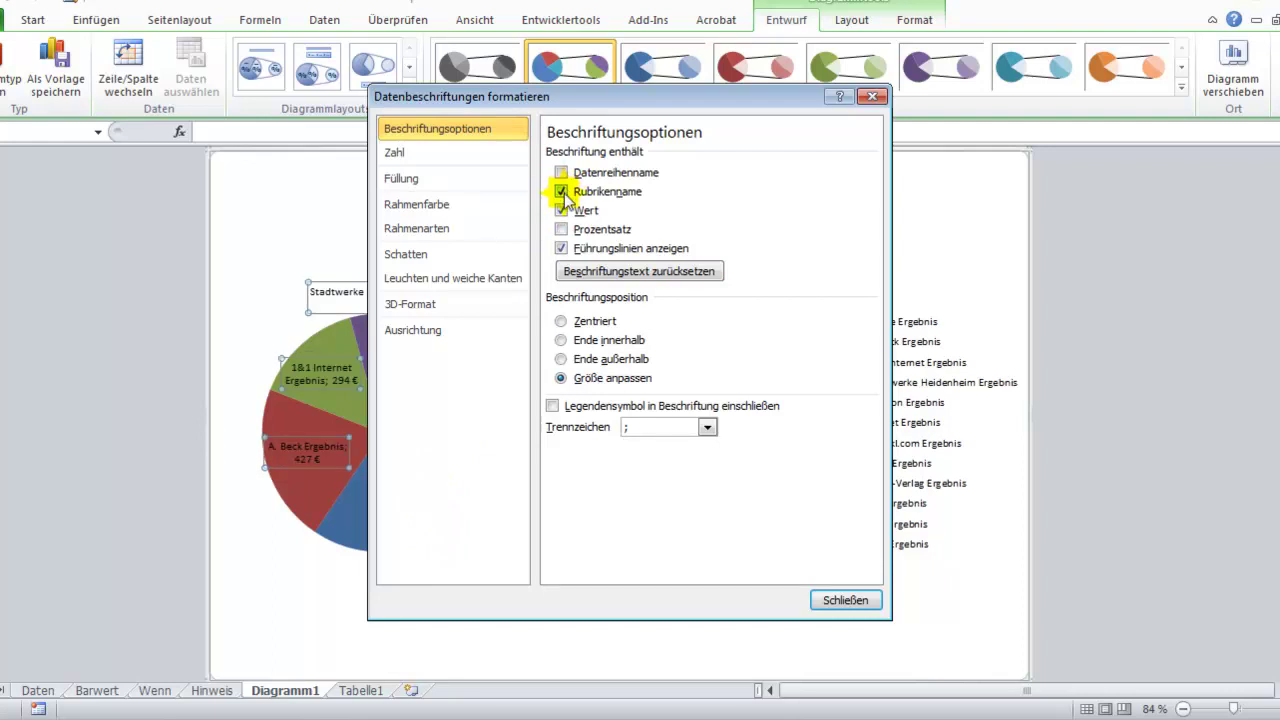
{"action": "left_click", "coordinate": [561, 229]}
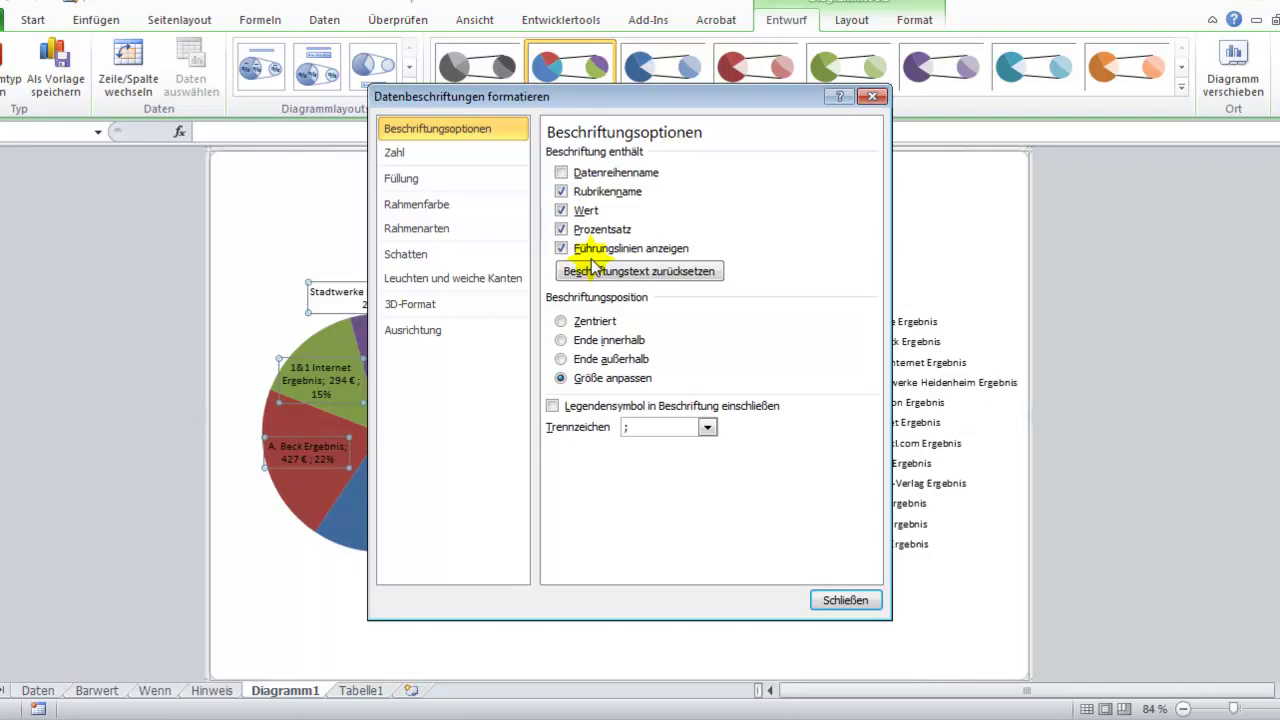
{"action": "left_click", "coordinate": [843, 600]}
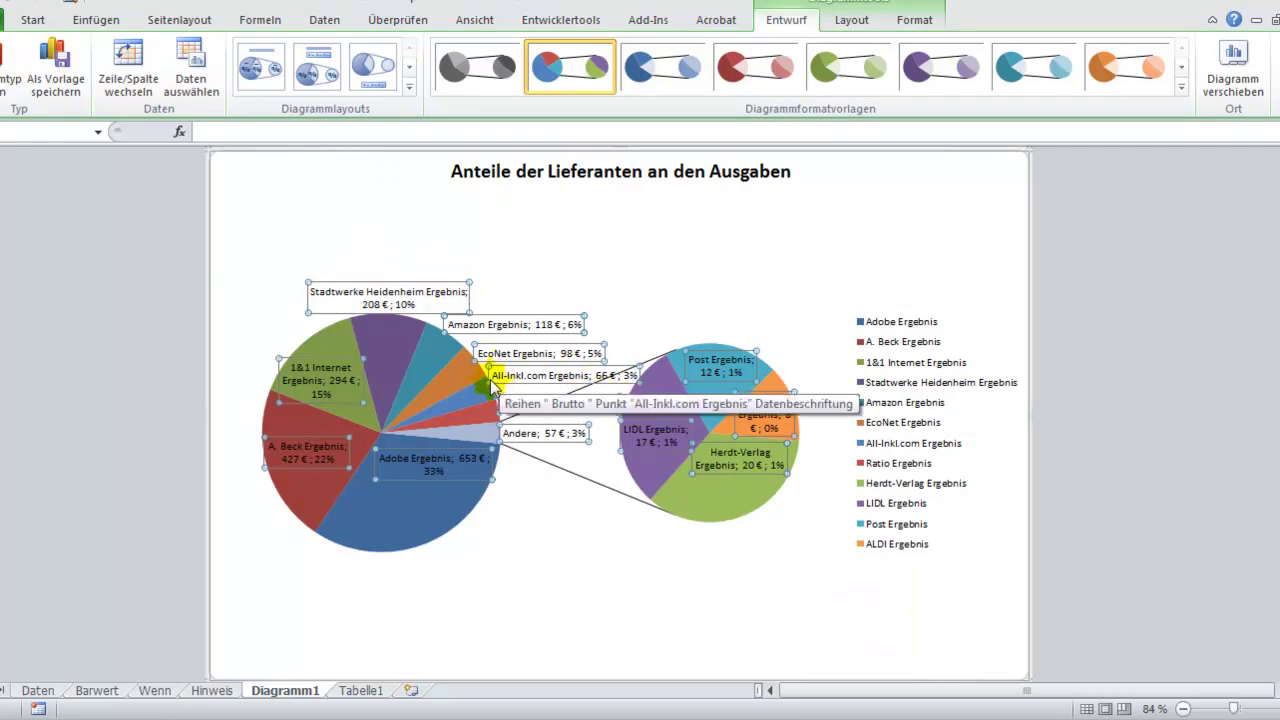
{"action": "mouse_move", "coordinate": [466, 380]}
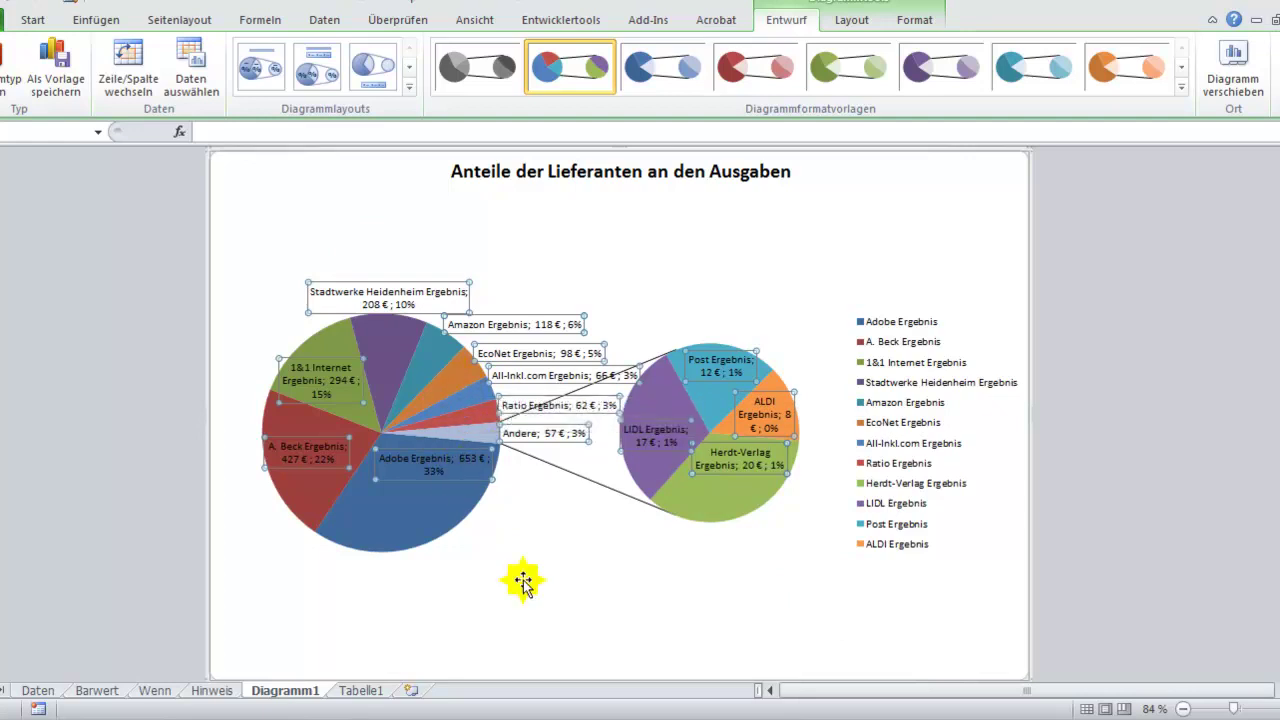
Set the second pie to hold the last 8 values, making Andere 401 € (20%)
{"action": "right_click", "coordinate": [423, 537]}
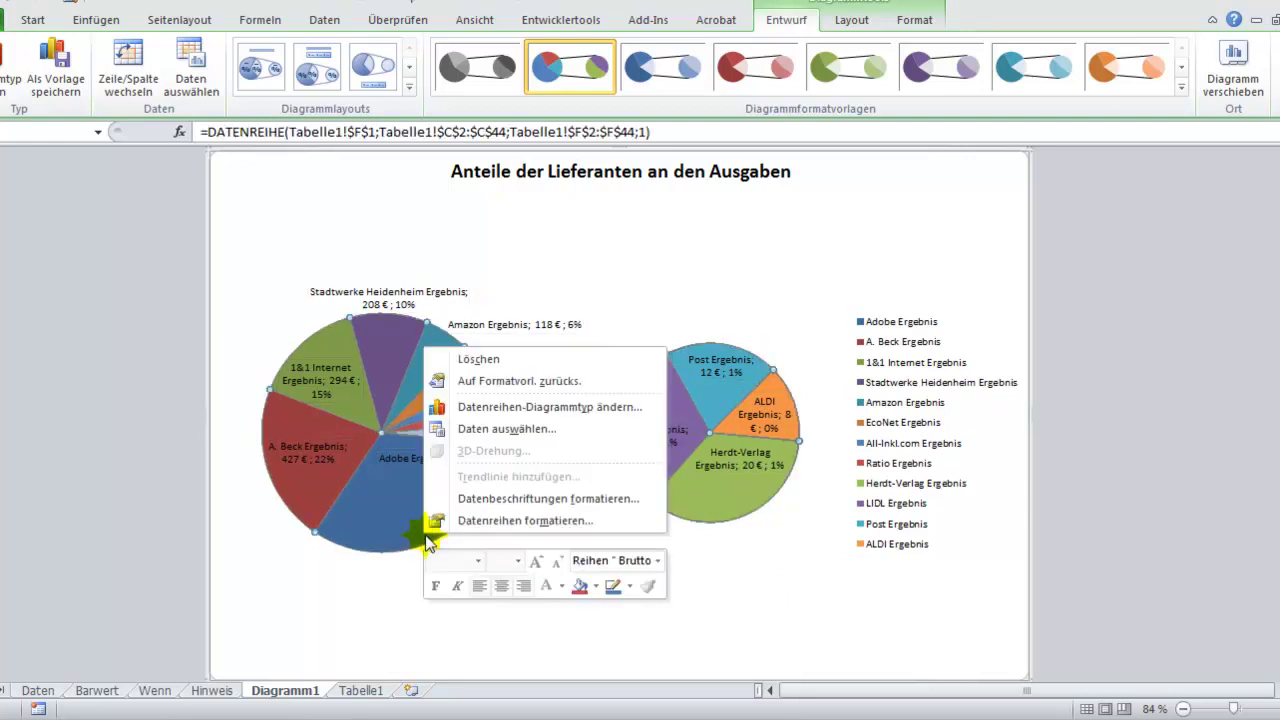
{"action": "left_click", "coordinate": [480, 524]}
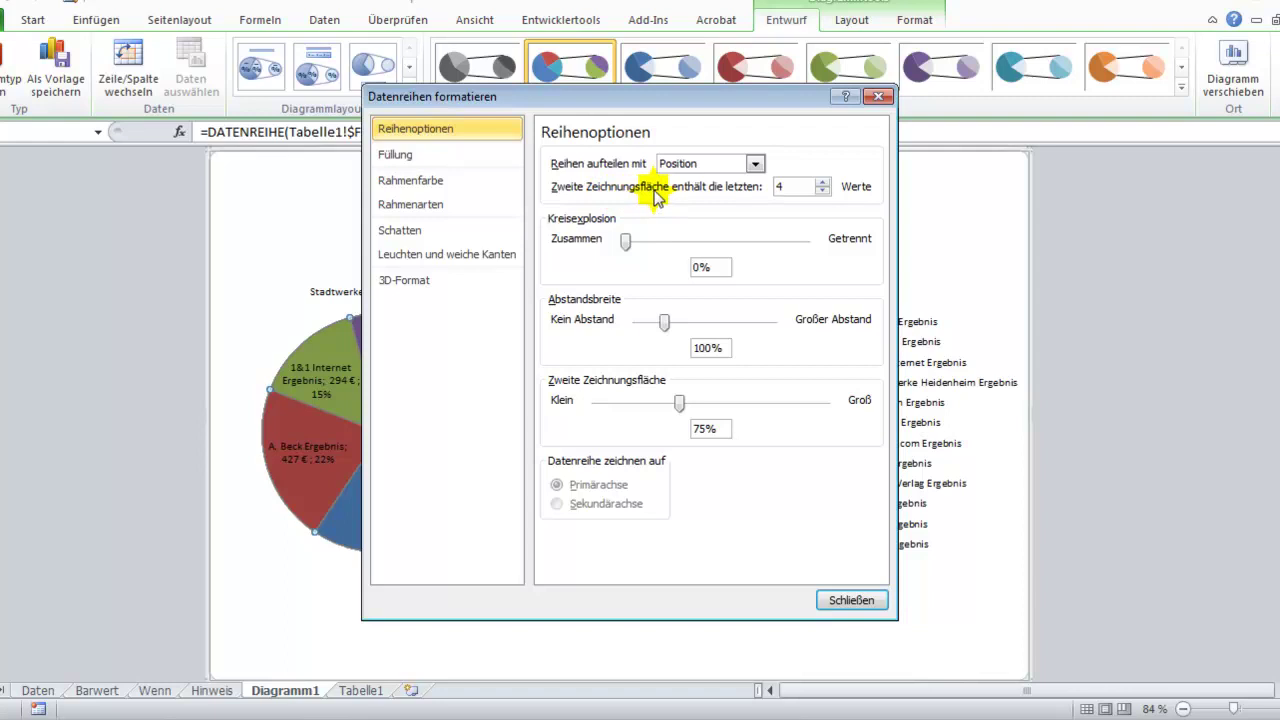
{"action": "left_click", "coordinate": [789, 187]}
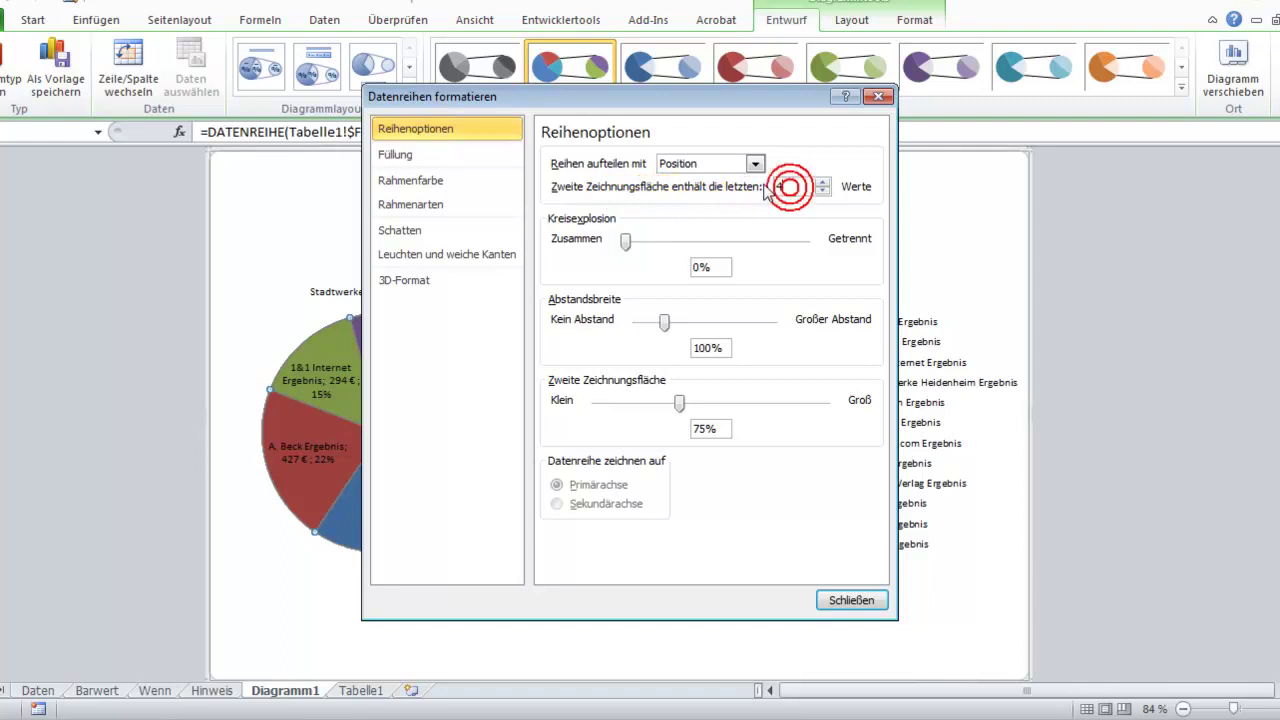
{"action": "key", "text": "BackSpace"}
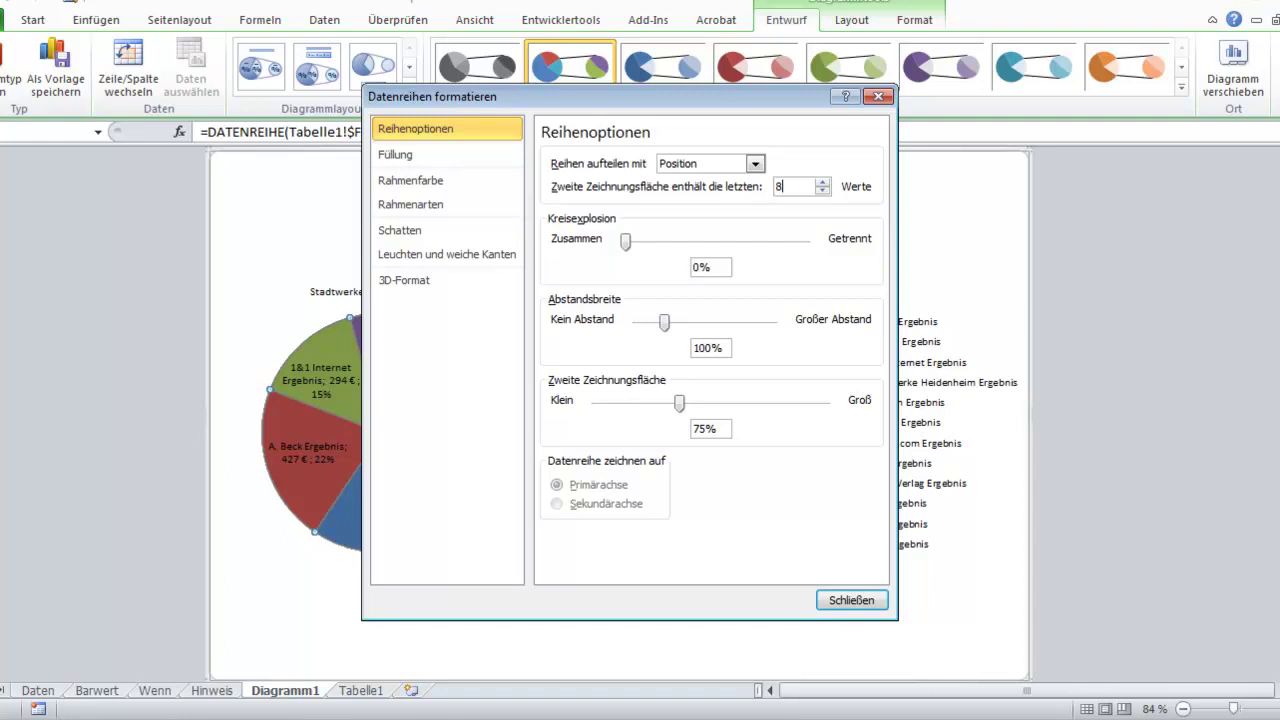
{"action": "left_click", "coordinate": [851, 600]}
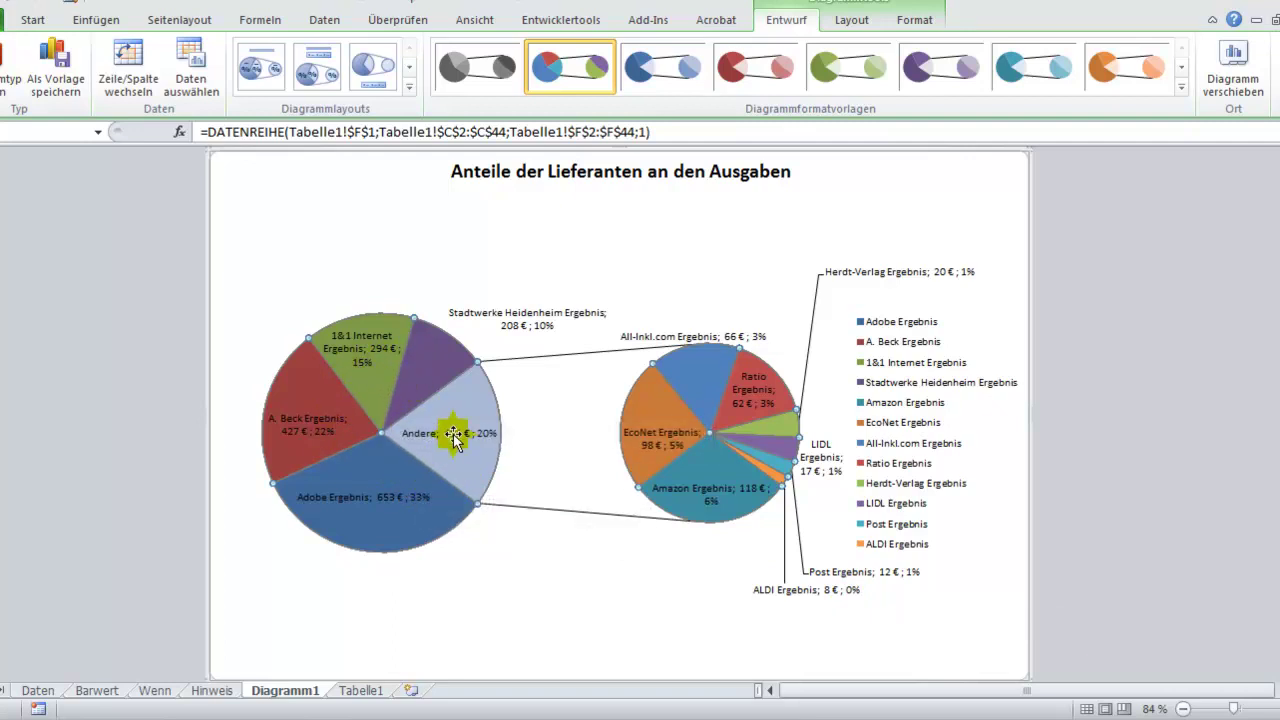
{"action": "mouse_move", "coordinate": [455, 443]}
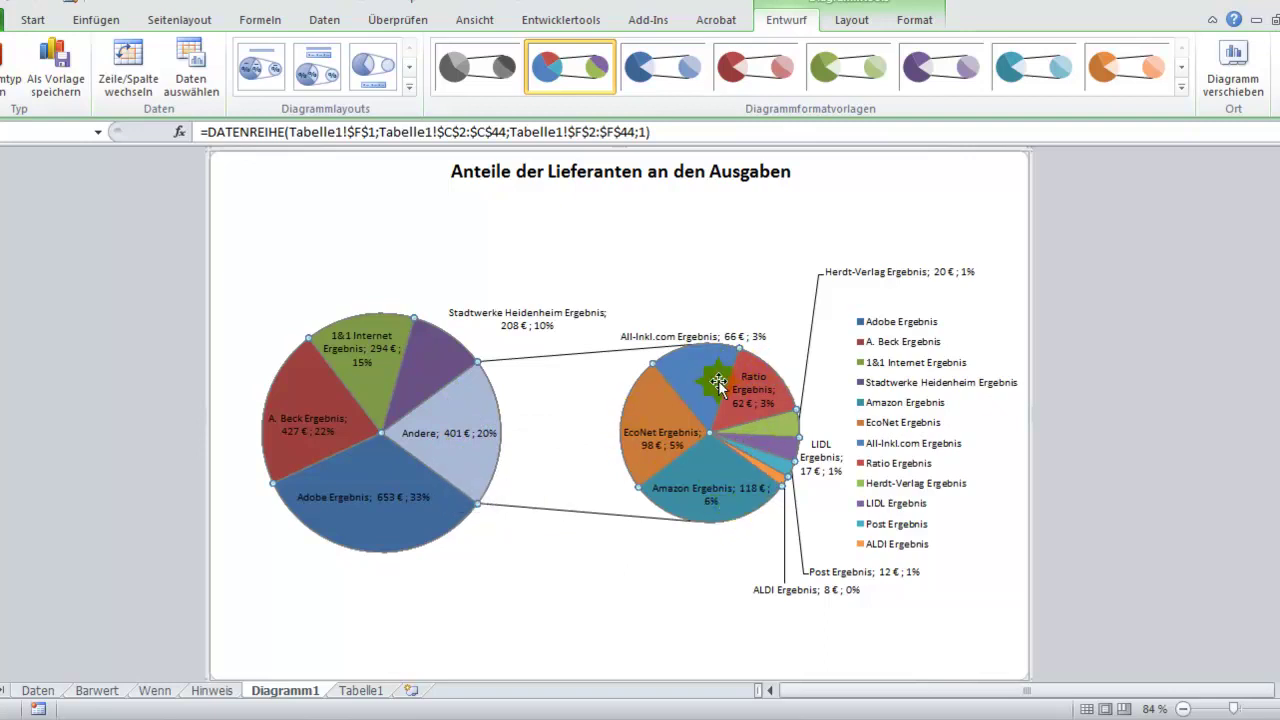
Delete the chart legend, then select all of the pie's data labels
{"action": "left_click", "coordinate": [889, 411]}
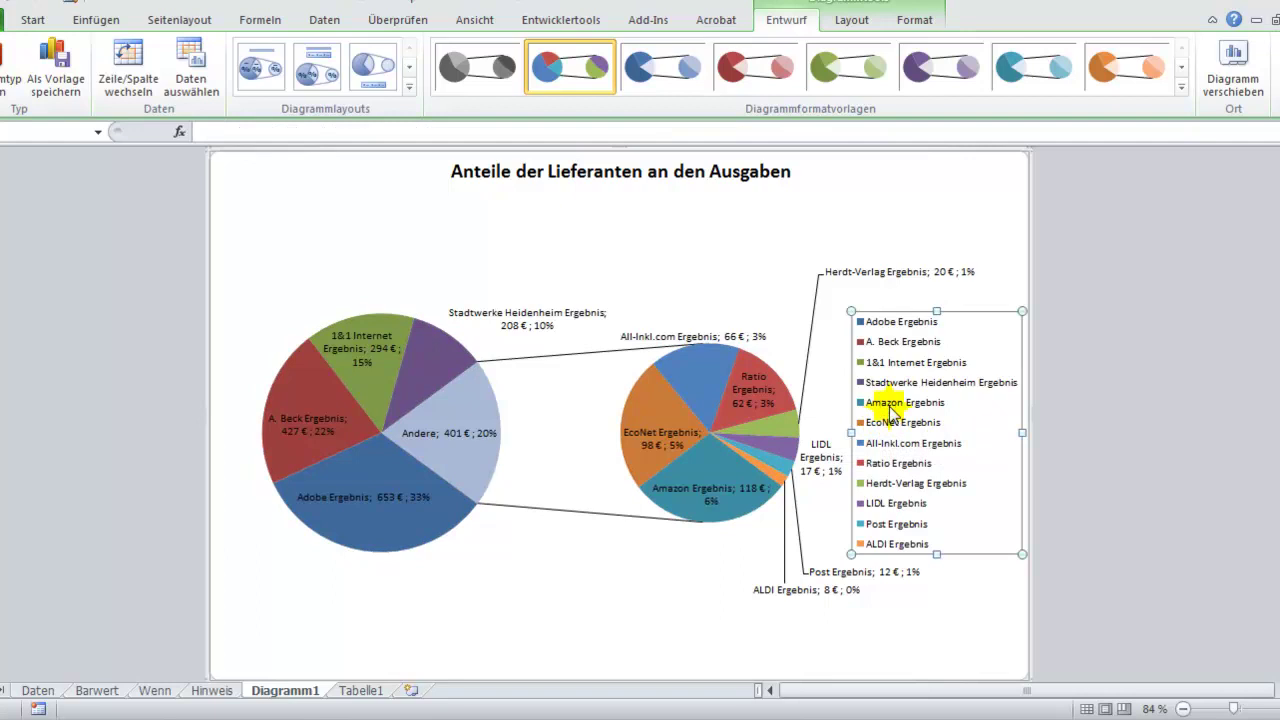
{"action": "key", "text": "Delete"}
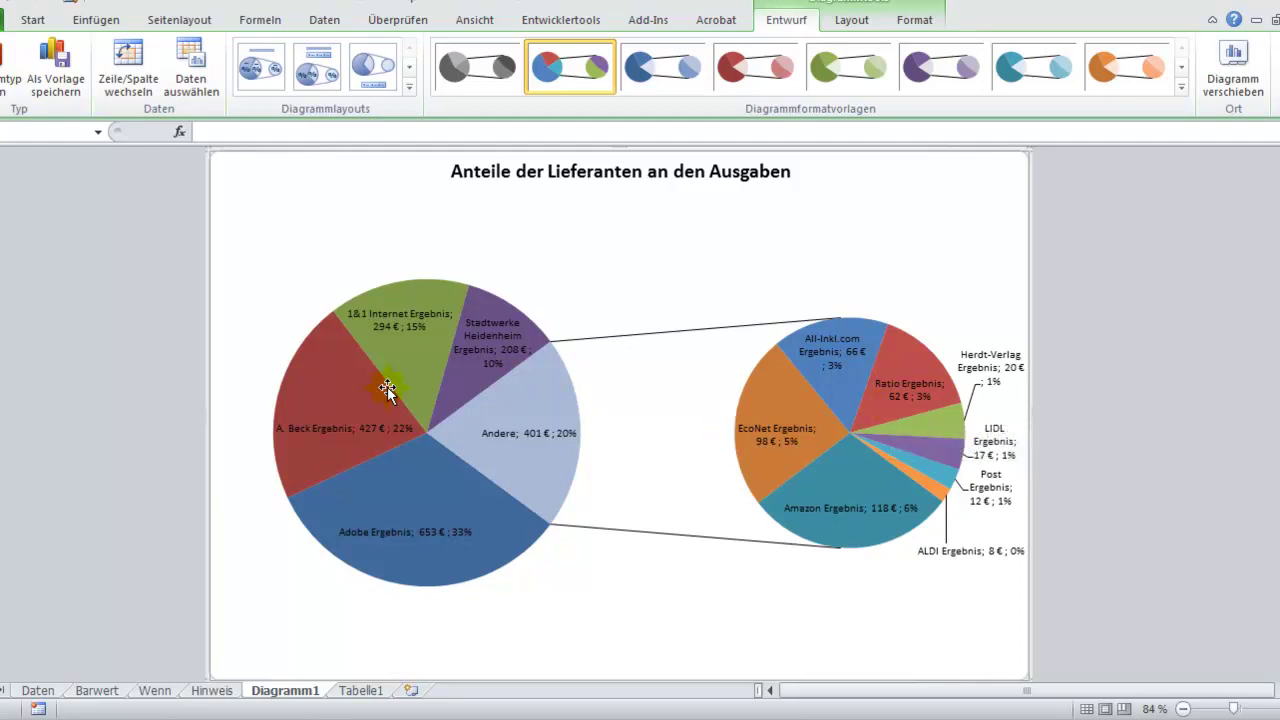
{"action": "left_click", "coordinate": [415, 327]}
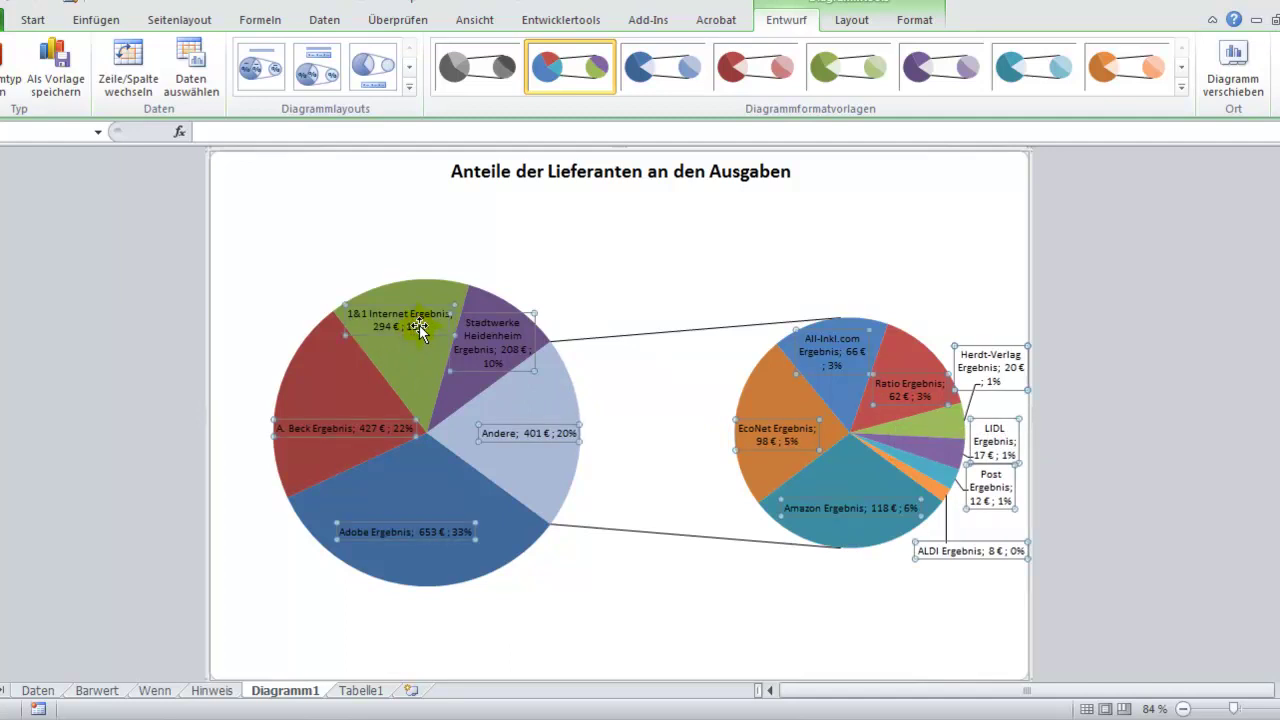
{"action": "right_click", "coordinate": [419, 325]}
{"action": "left_click", "coordinate": [385, 432]}
{"action": "right_click", "coordinate": [385, 435]}
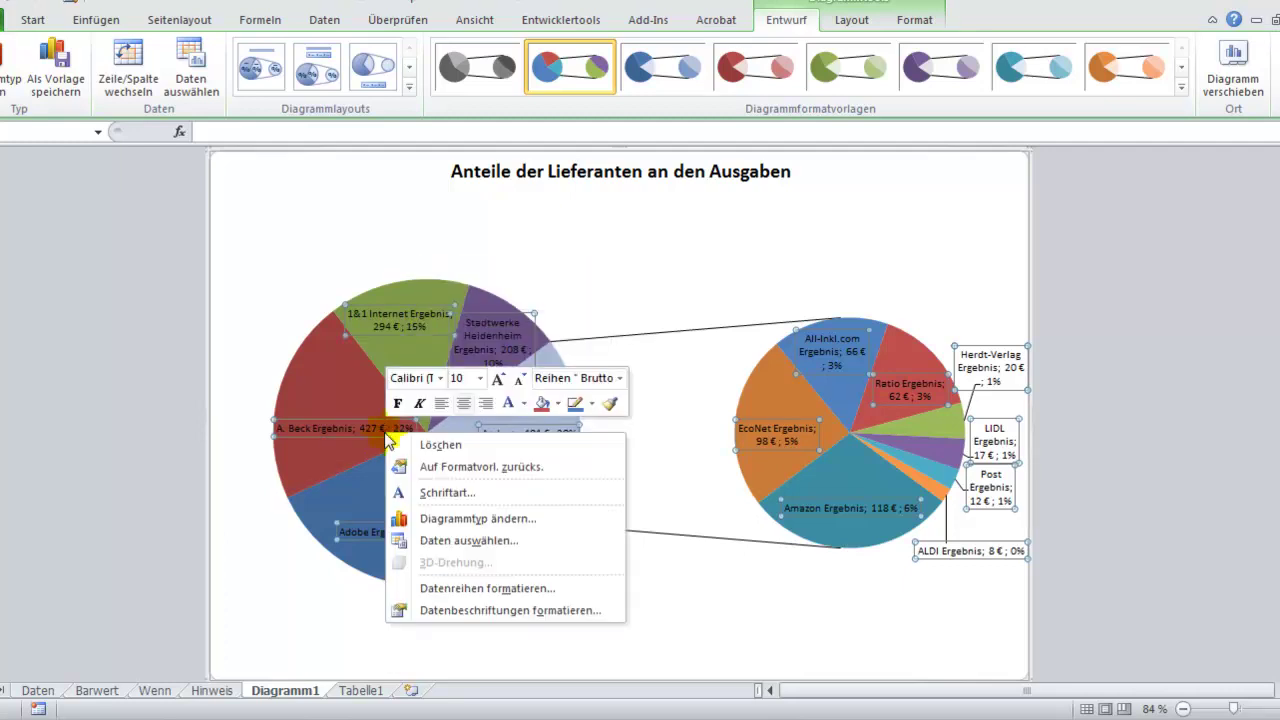
{"action": "left_click", "coordinate": [500, 609]}
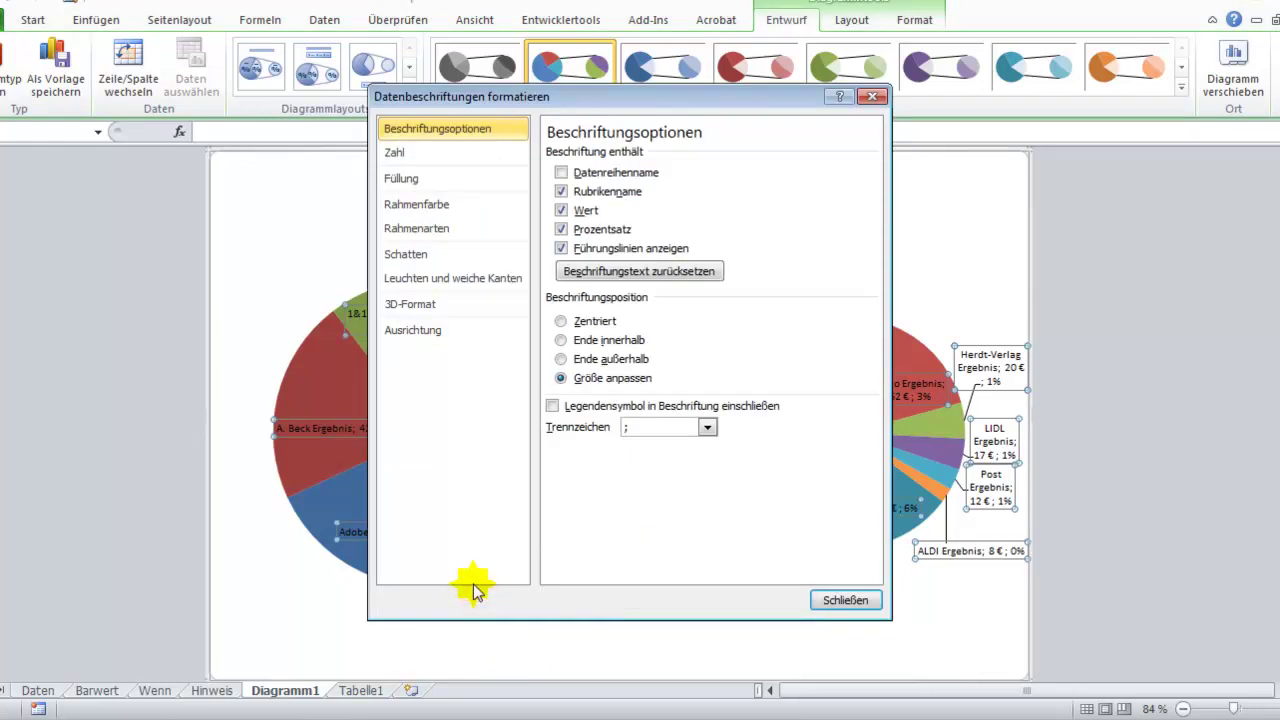
{"action": "left_click", "coordinate": [395, 154]}
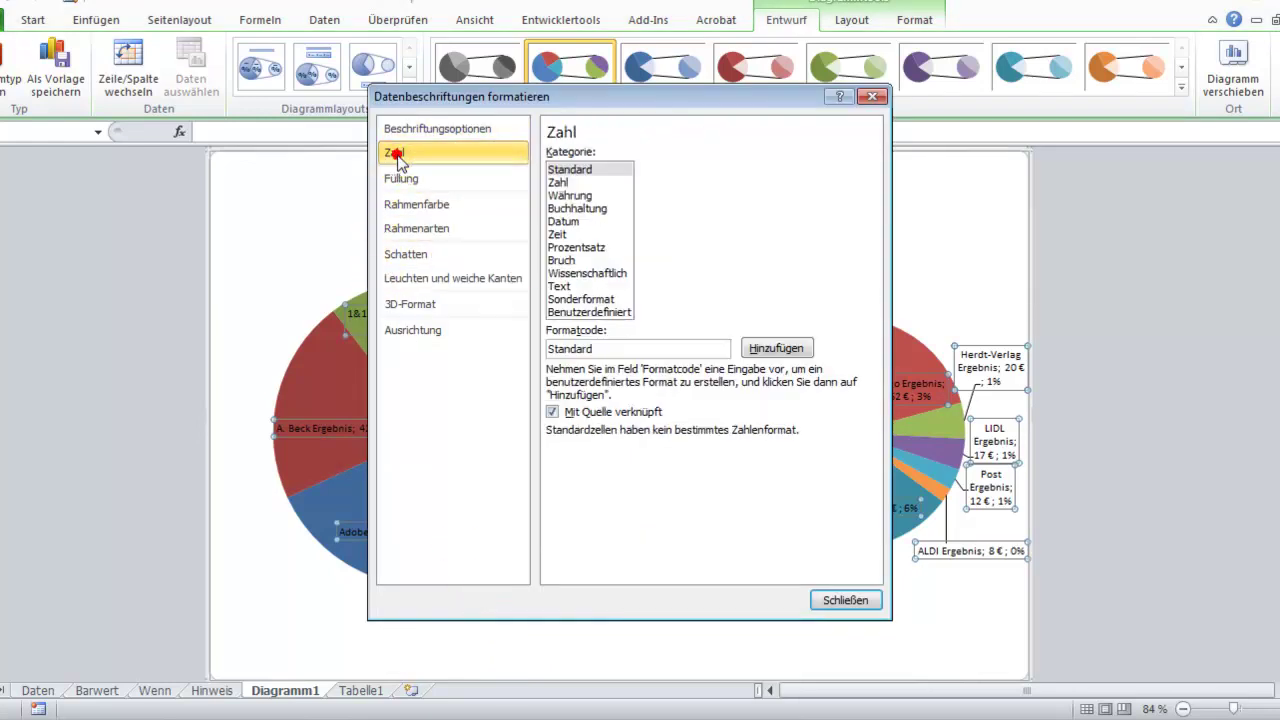
{"action": "left_click", "coordinate": [578, 247]}
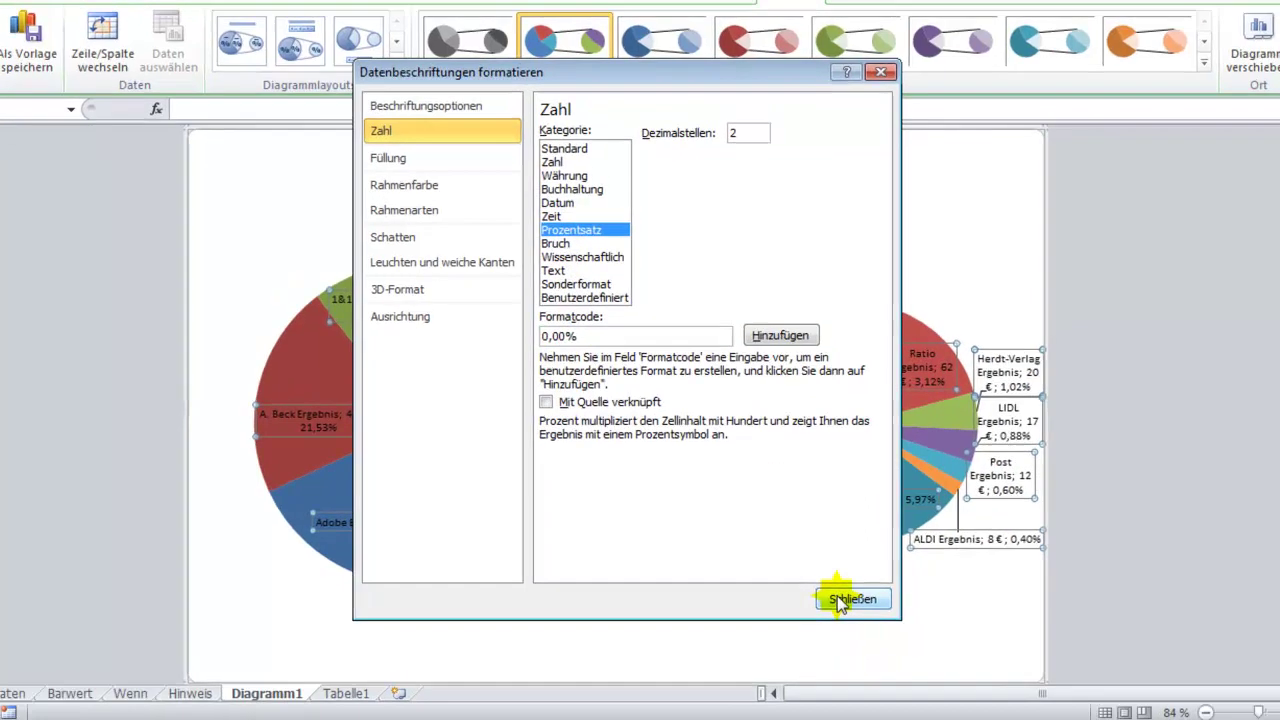
{"action": "left_click", "coordinate": [845, 599]}
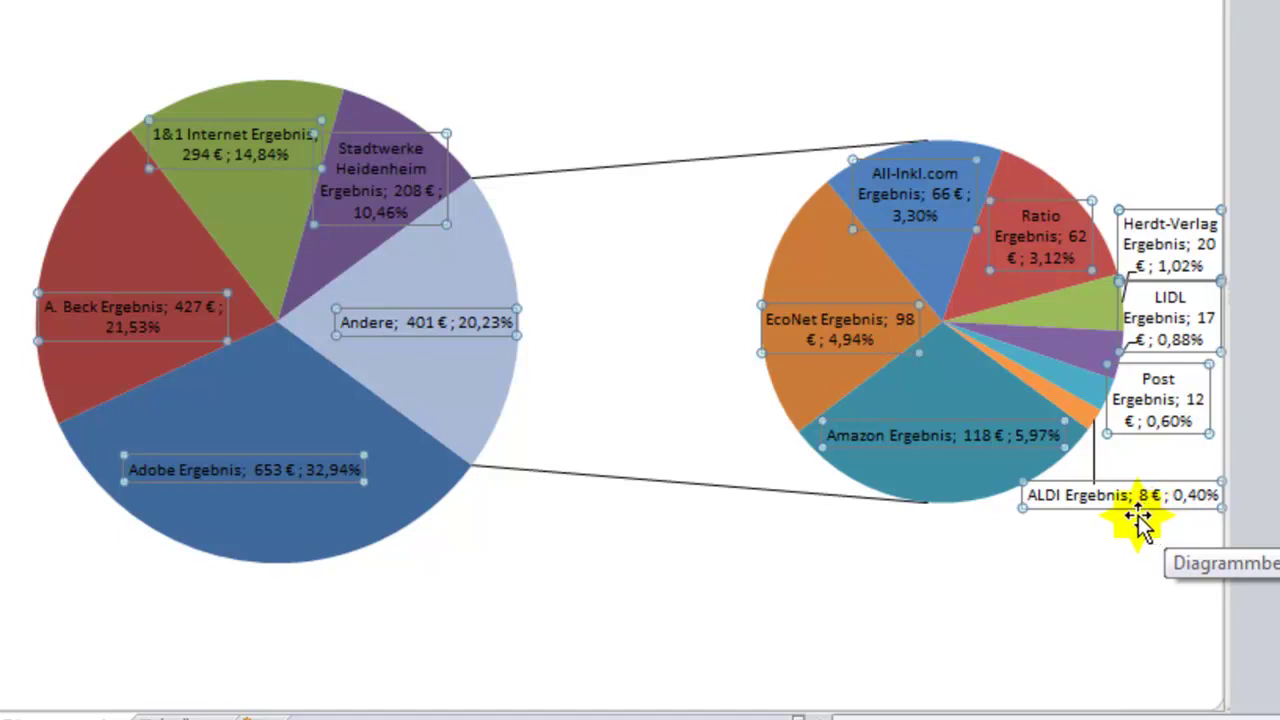
Make only the A. Beck data label white and bold
{"action": "left_click", "coordinate": [323, 435]}
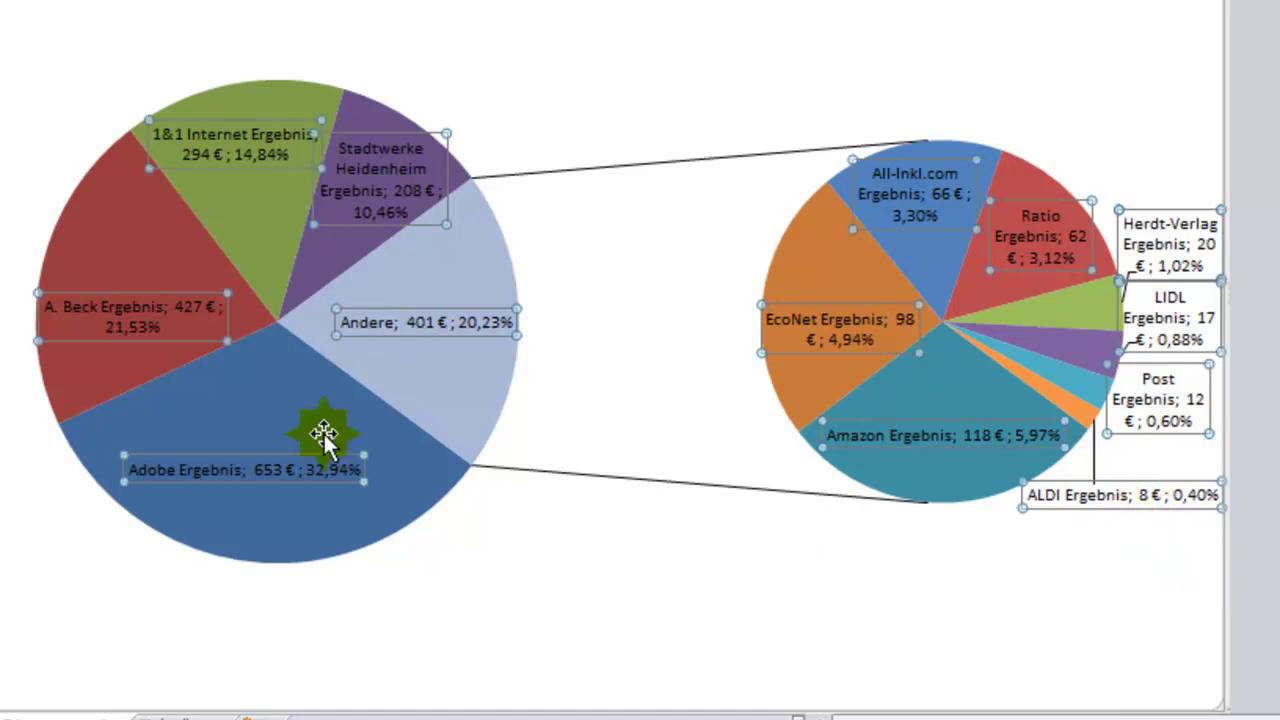
{"action": "left_click", "coordinate": [94, 345]}
{"action": "left_click", "coordinate": [94, 339]}
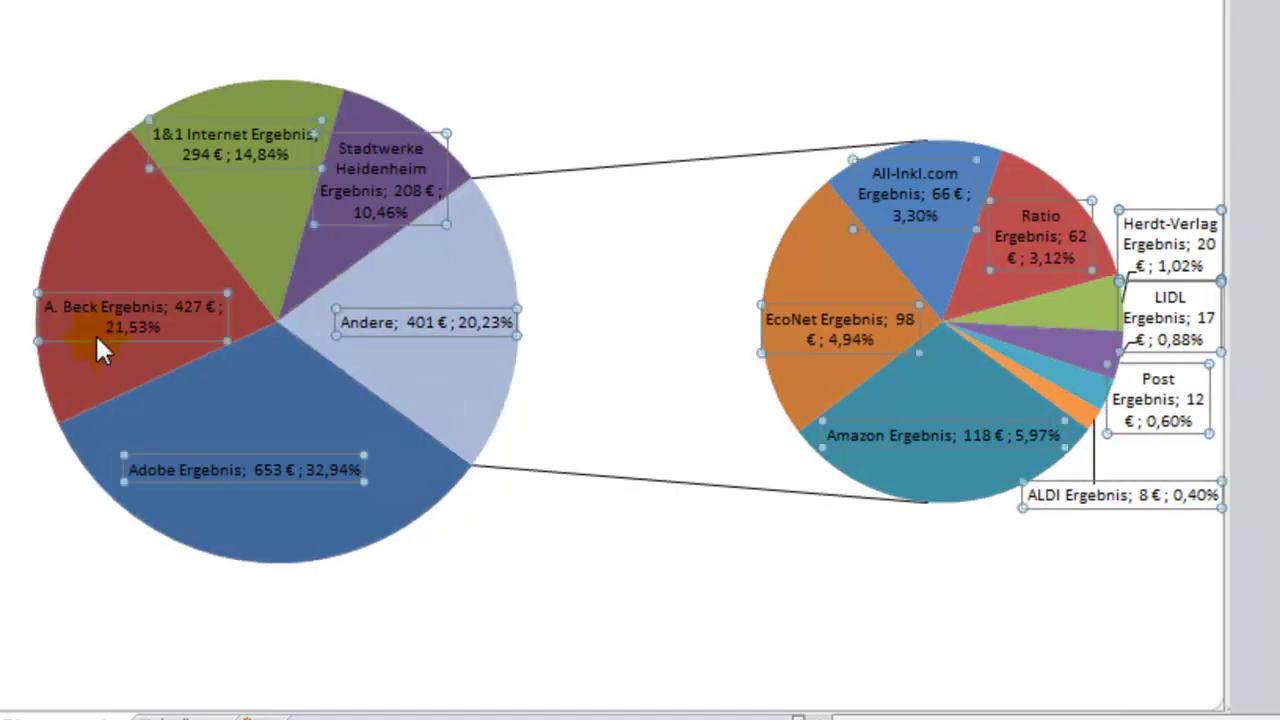
{"action": "left_click", "coordinate": [95, 339]}
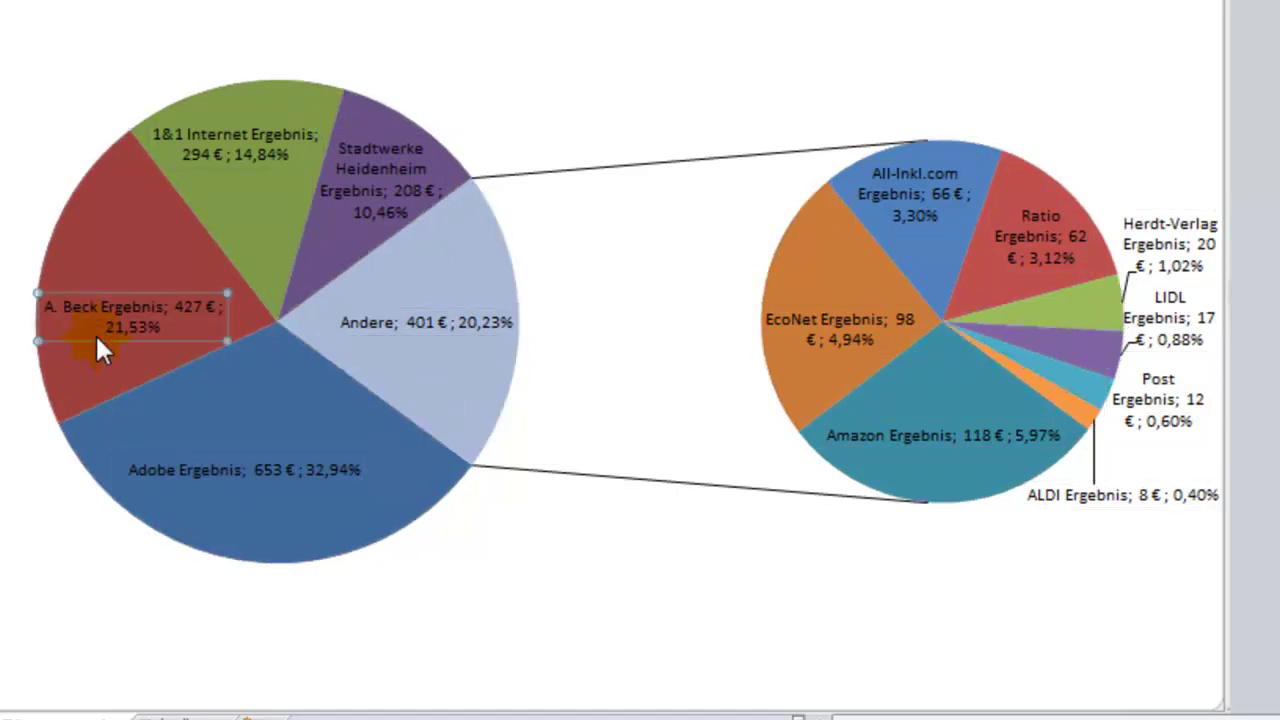
{"action": "right_click", "coordinate": [97, 338]}
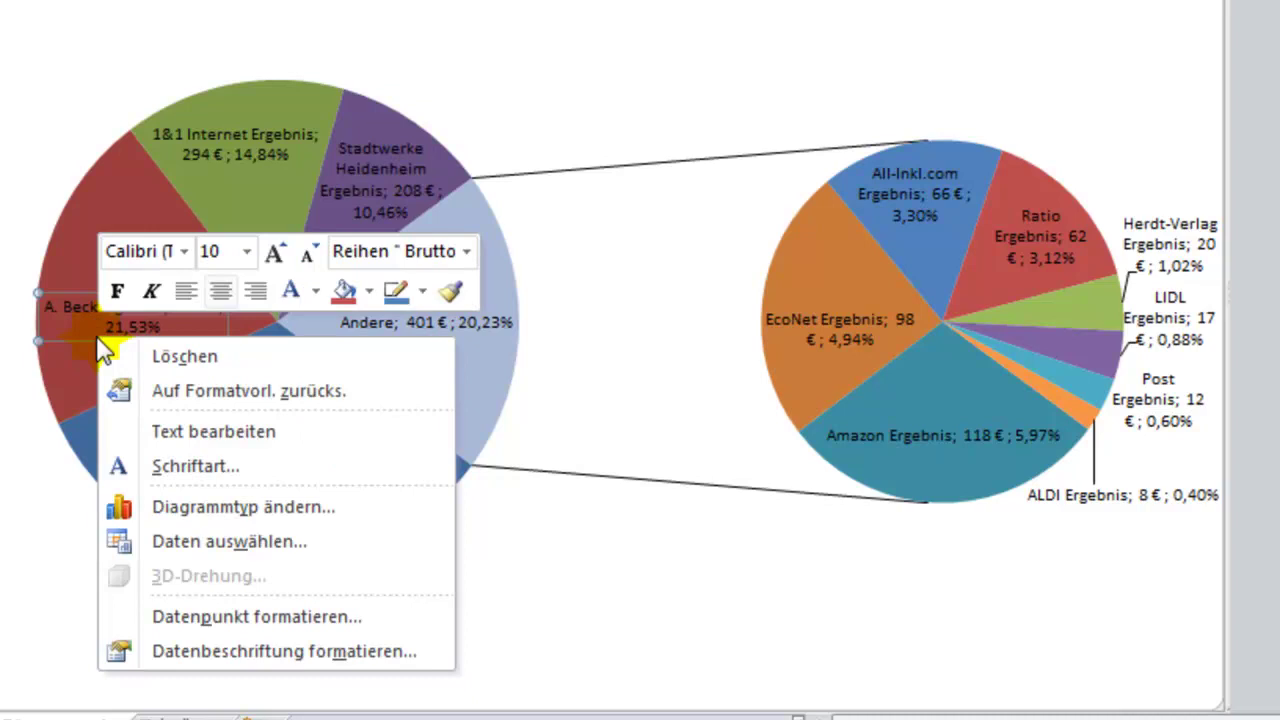
{"action": "left_click", "coordinate": [314, 292]}
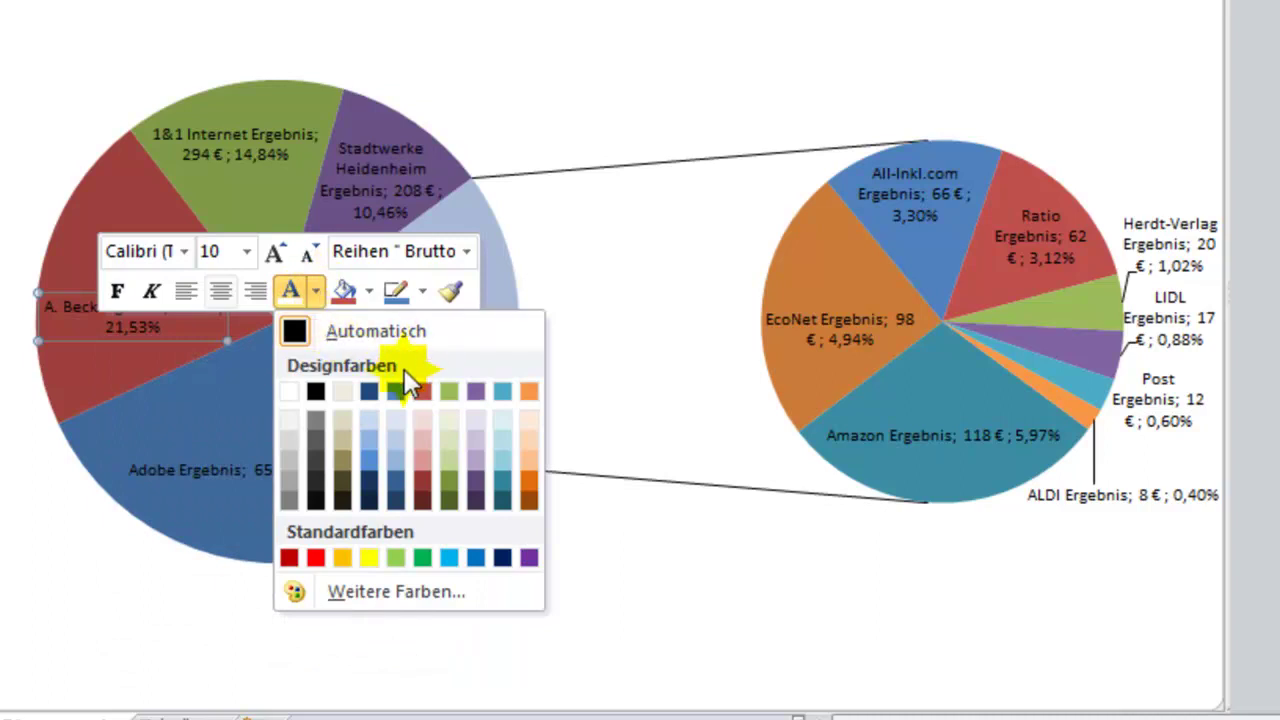
{"action": "left_click", "coordinate": [289, 391]}
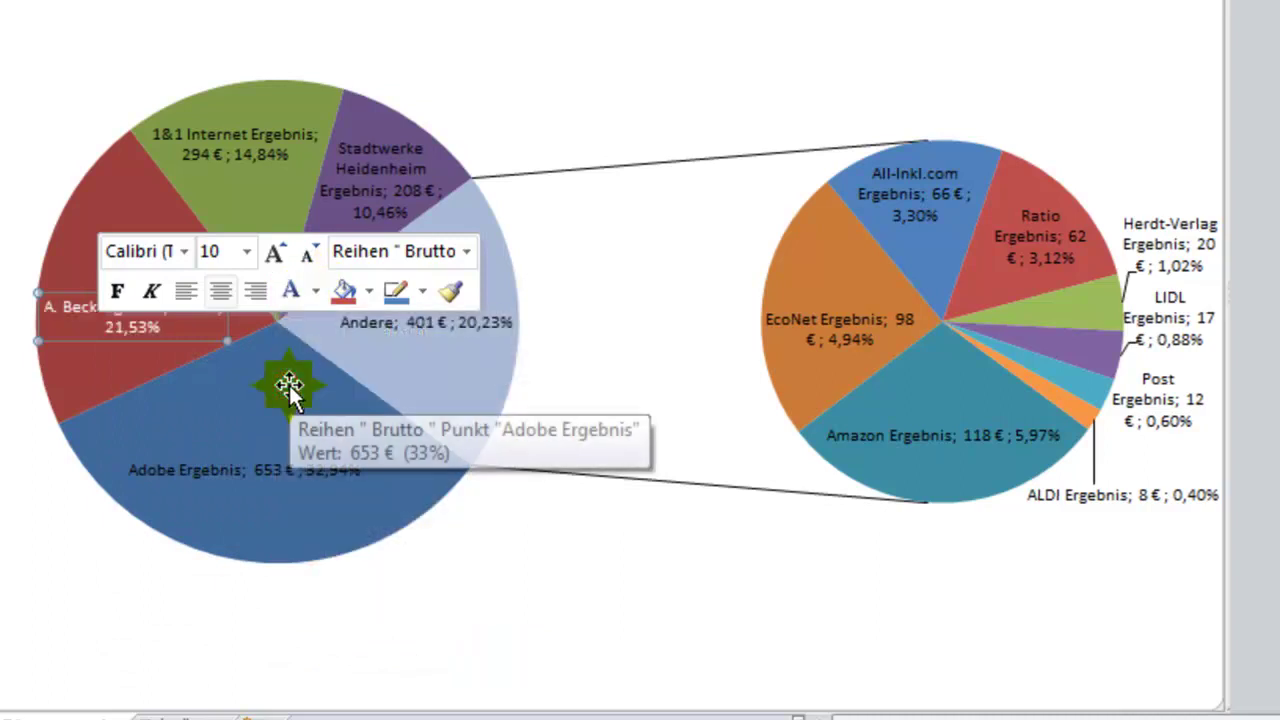
{"action": "left_click", "coordinate": [116, 290]}
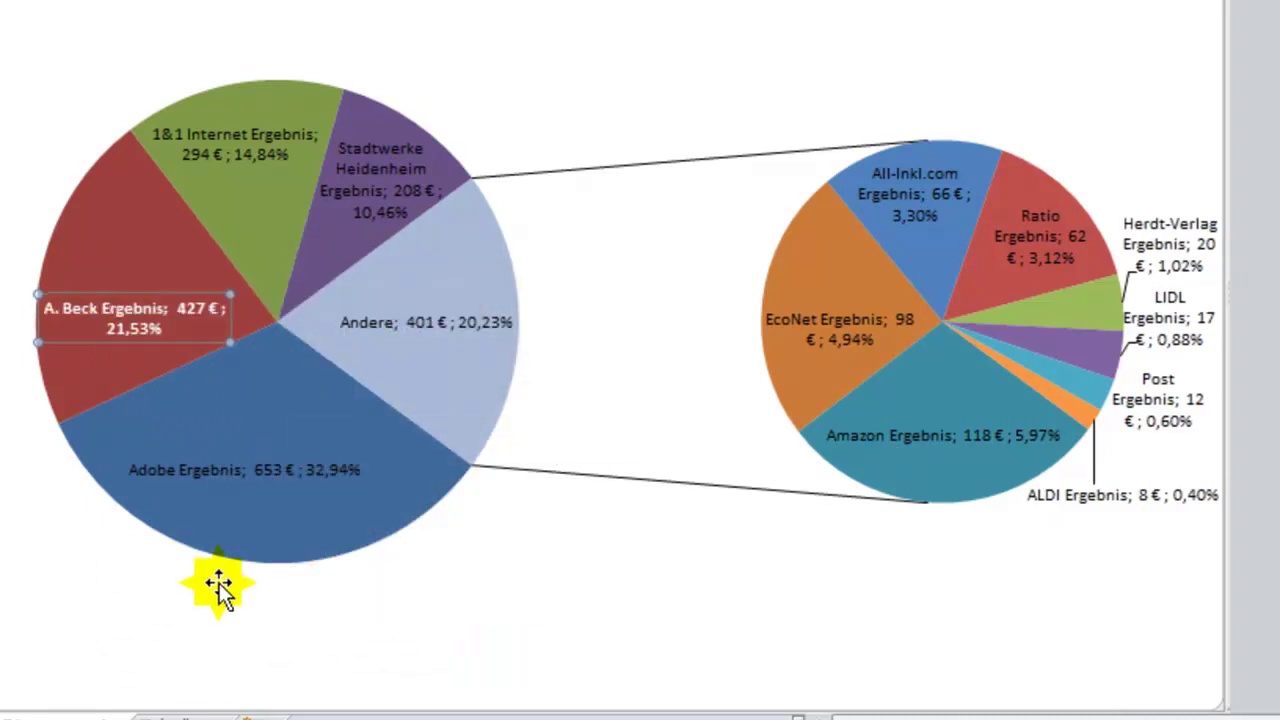
{"action": "left_click", "coordinate": [210, 512]}
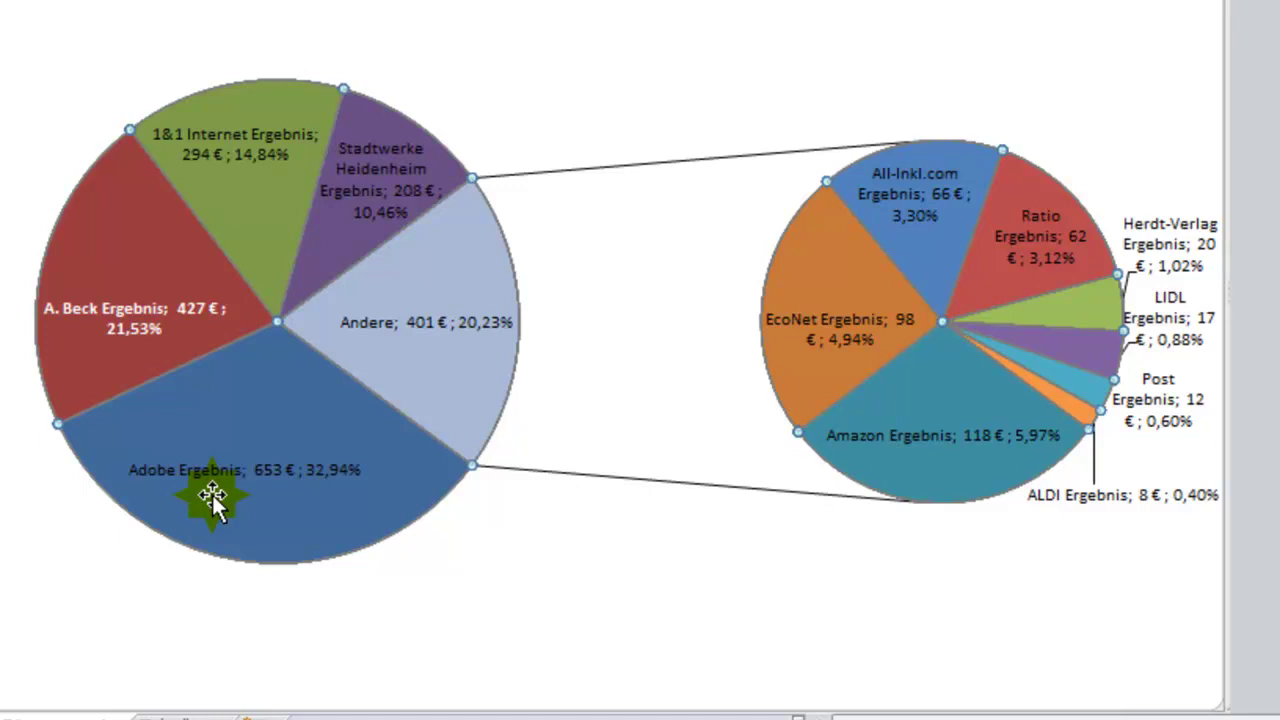
{"action": "mouse_move", "coordinate": [232, 438]}
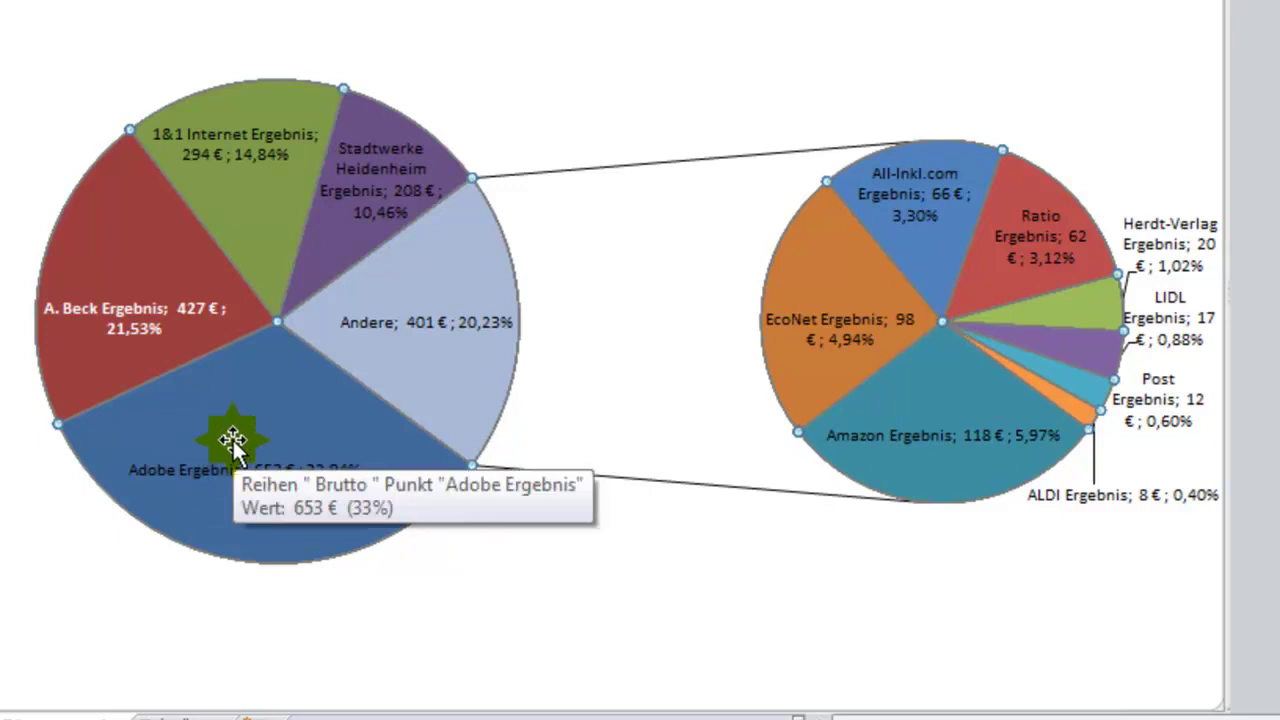
{"action": "mouse_move", "coordinate": [309, 208]}
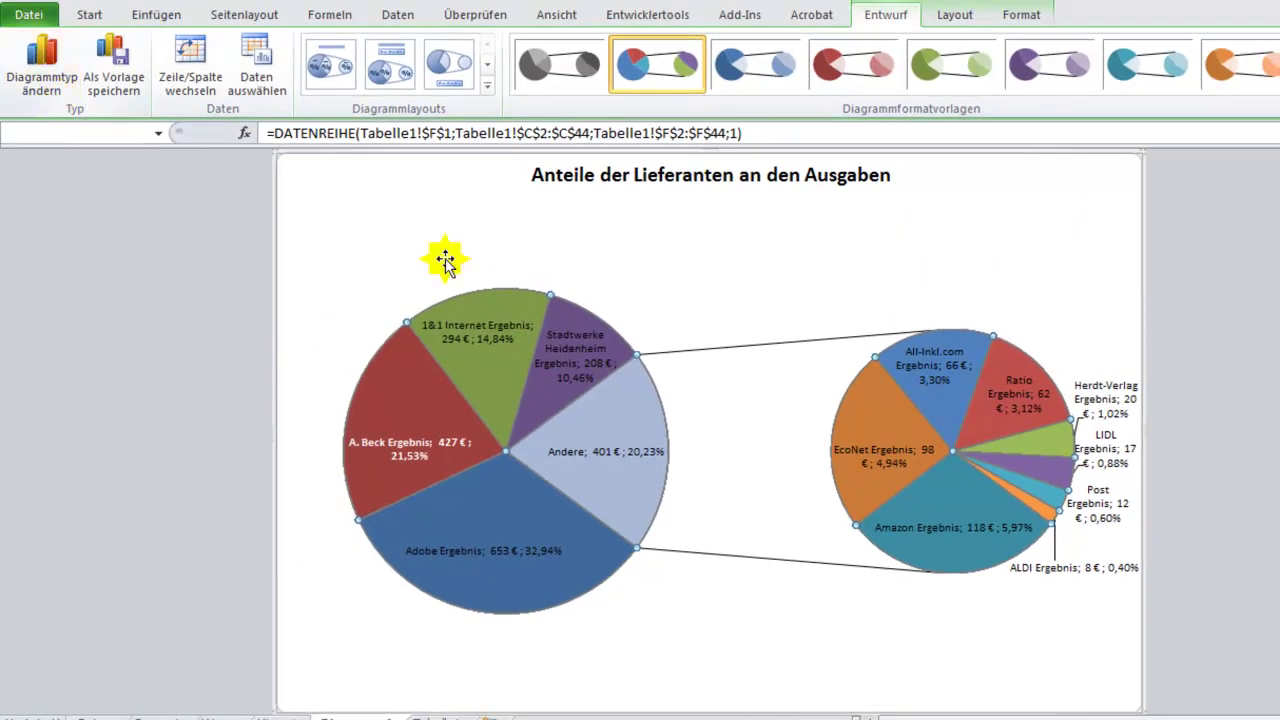
Change the chart type to Balken aus Kreis (bar-of-pie)
{"action": "left_click", "coordinate": [428, 254]}
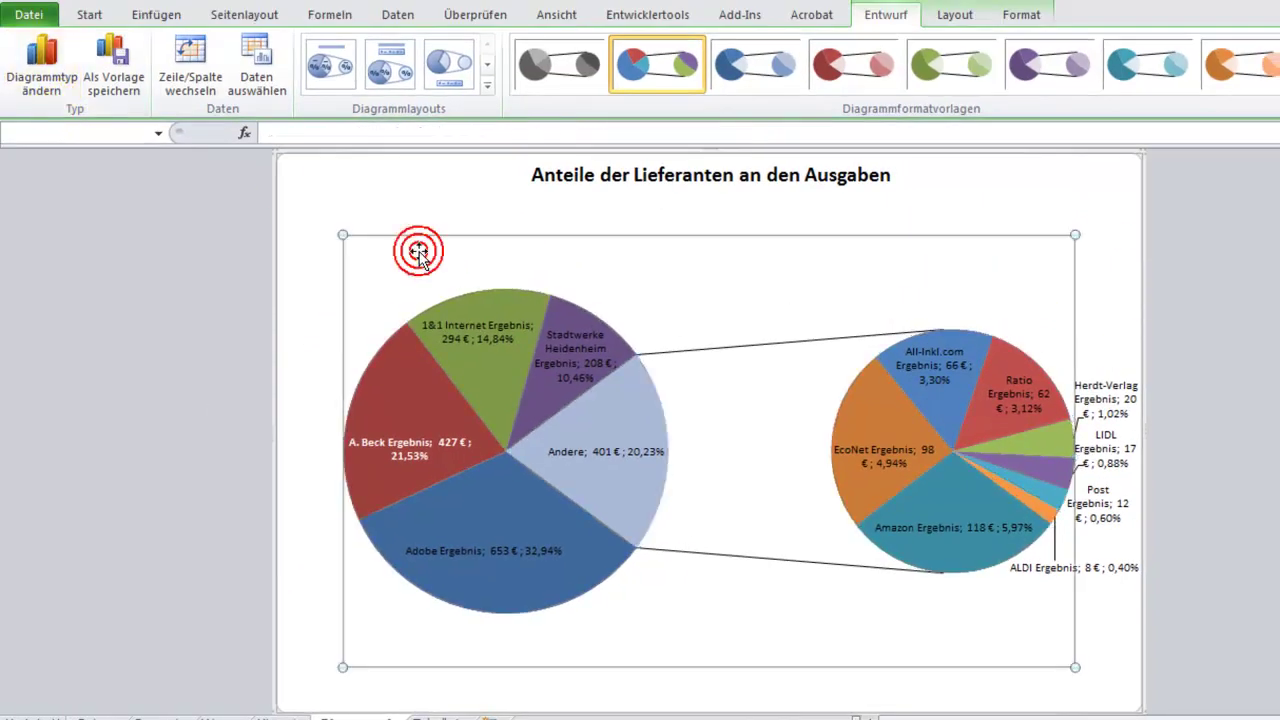
{"action": "left_click", "coordinate": [38, 86]}
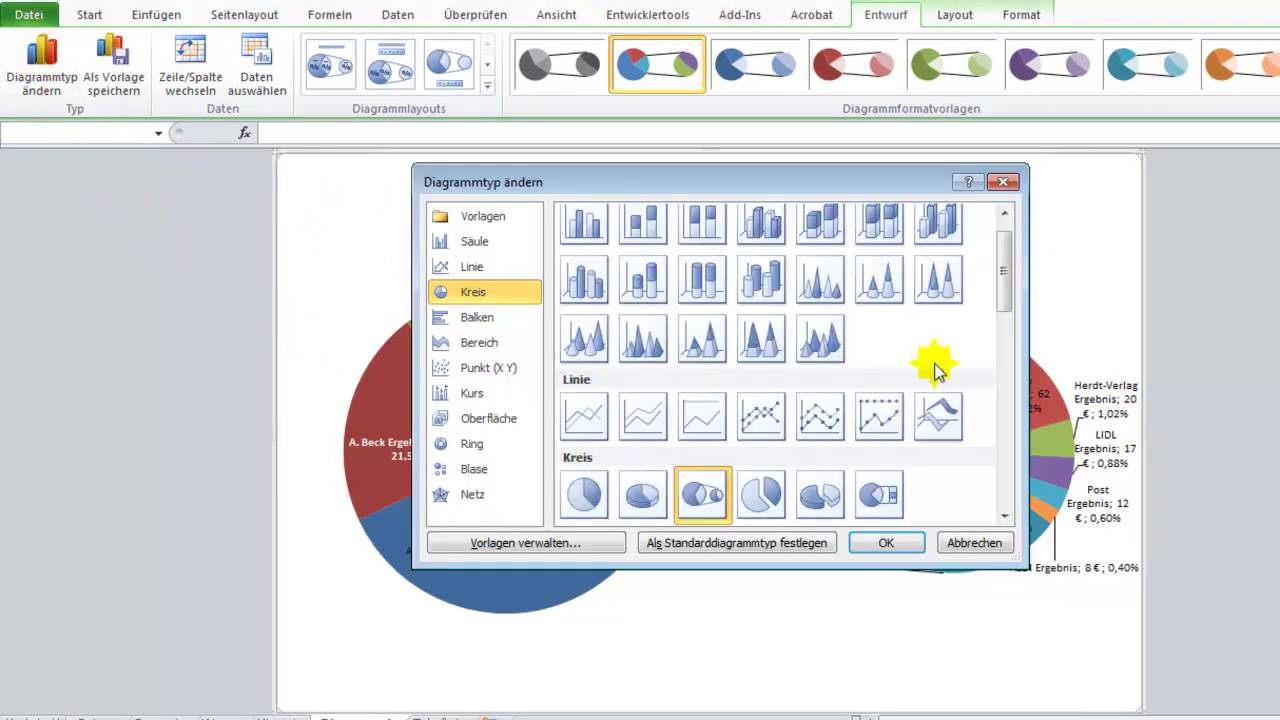
{"action": "left_click_drag", "start_coordinate": [1005, 272], "coordinate": [1008, 295]}
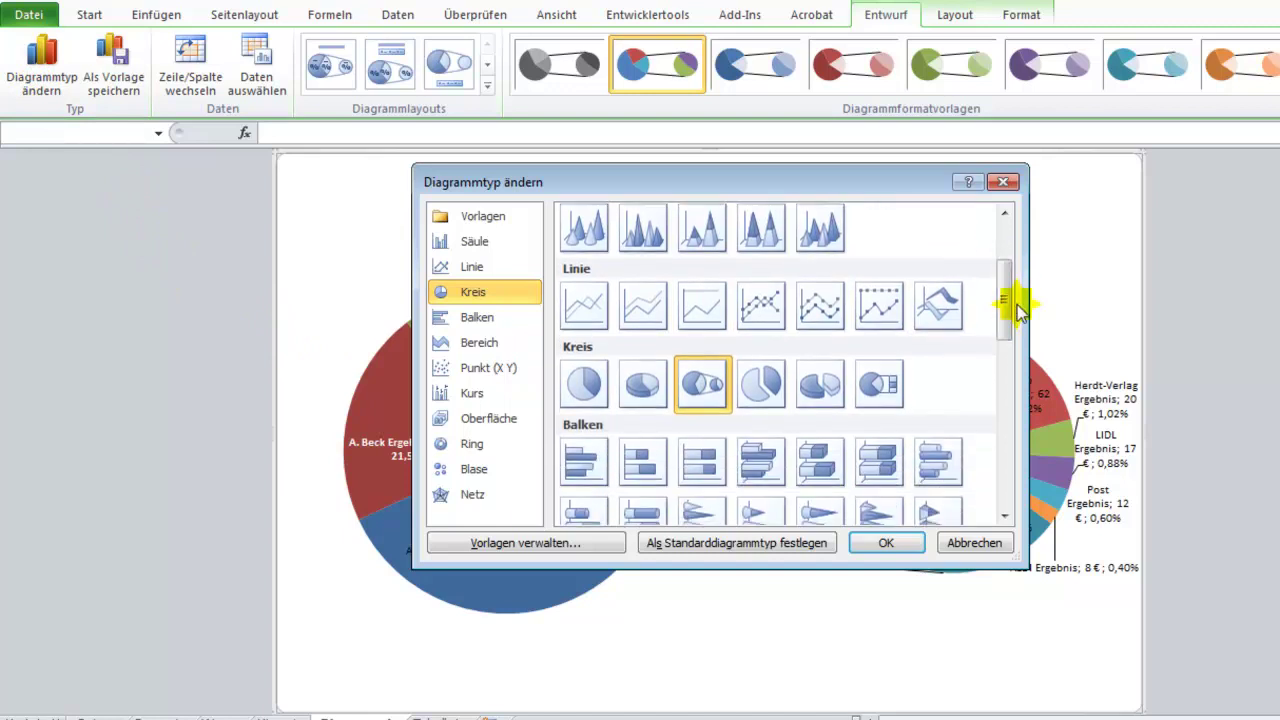
{"action": "left_click", "coordinate": [877, 388]}
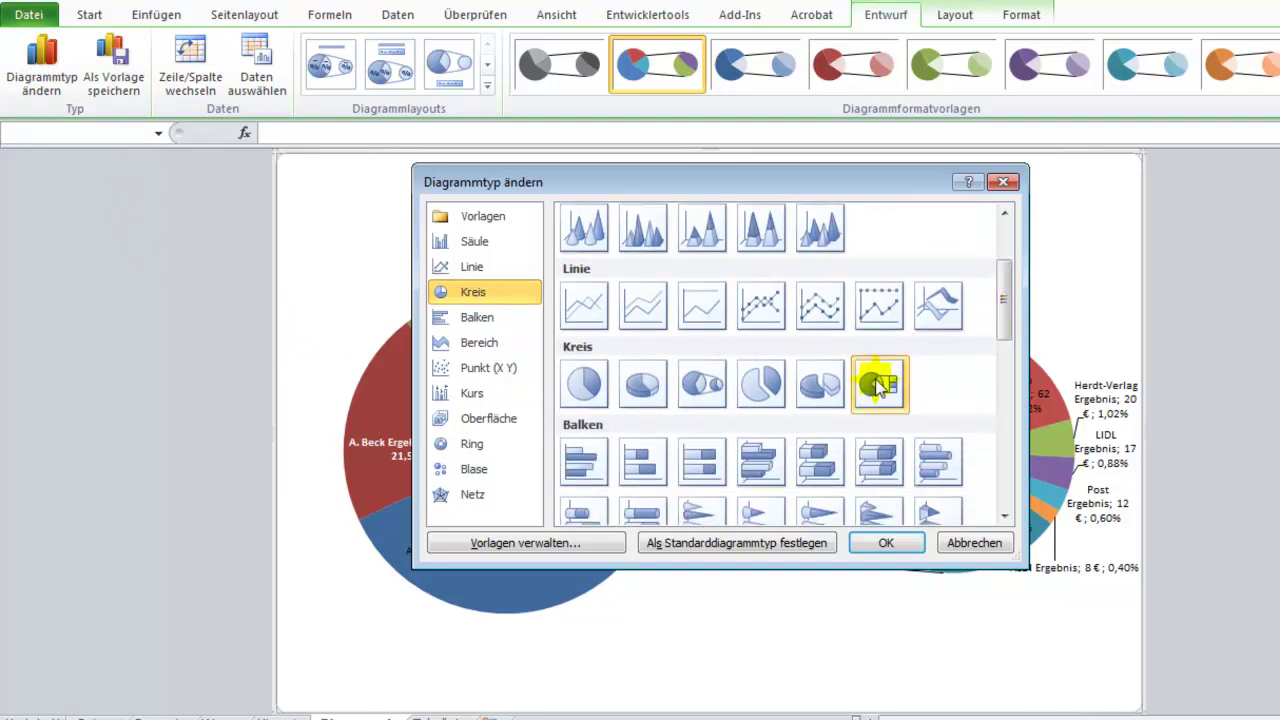
{"action": "left_click", "coordinate": [887, 543]}
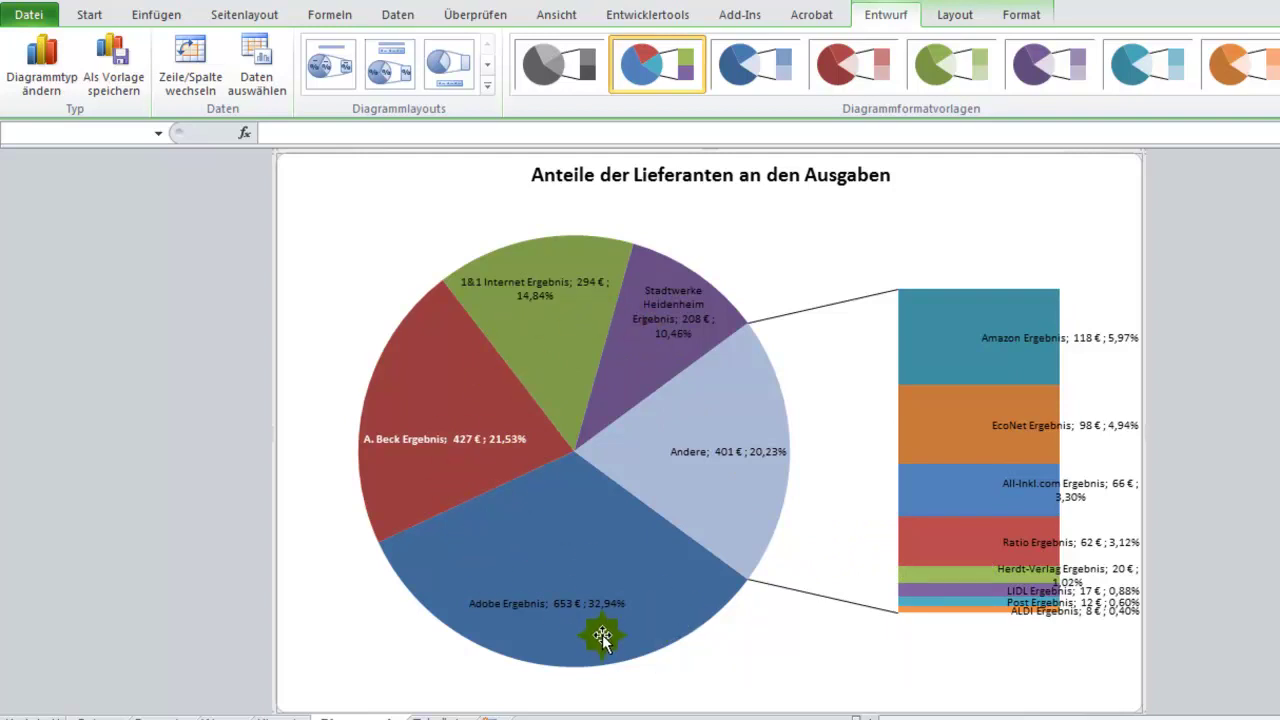
{"action": "mouse_move", "coordinate": [638, 268]}
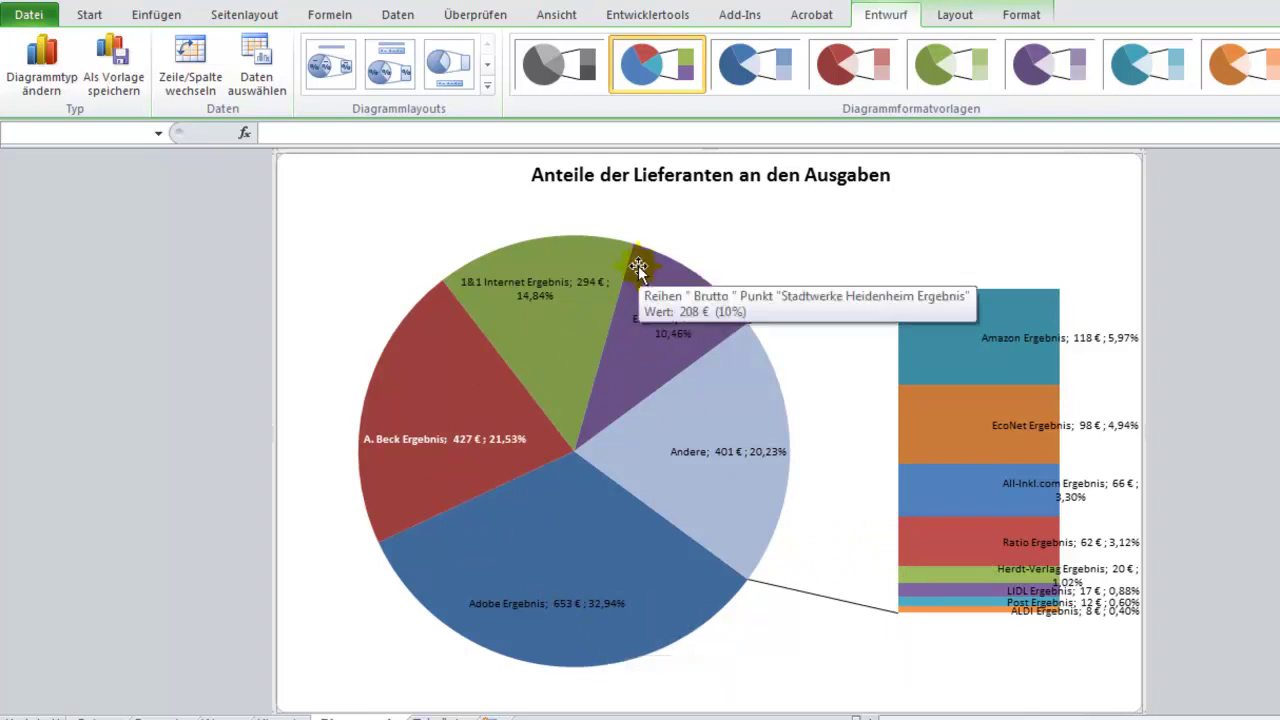